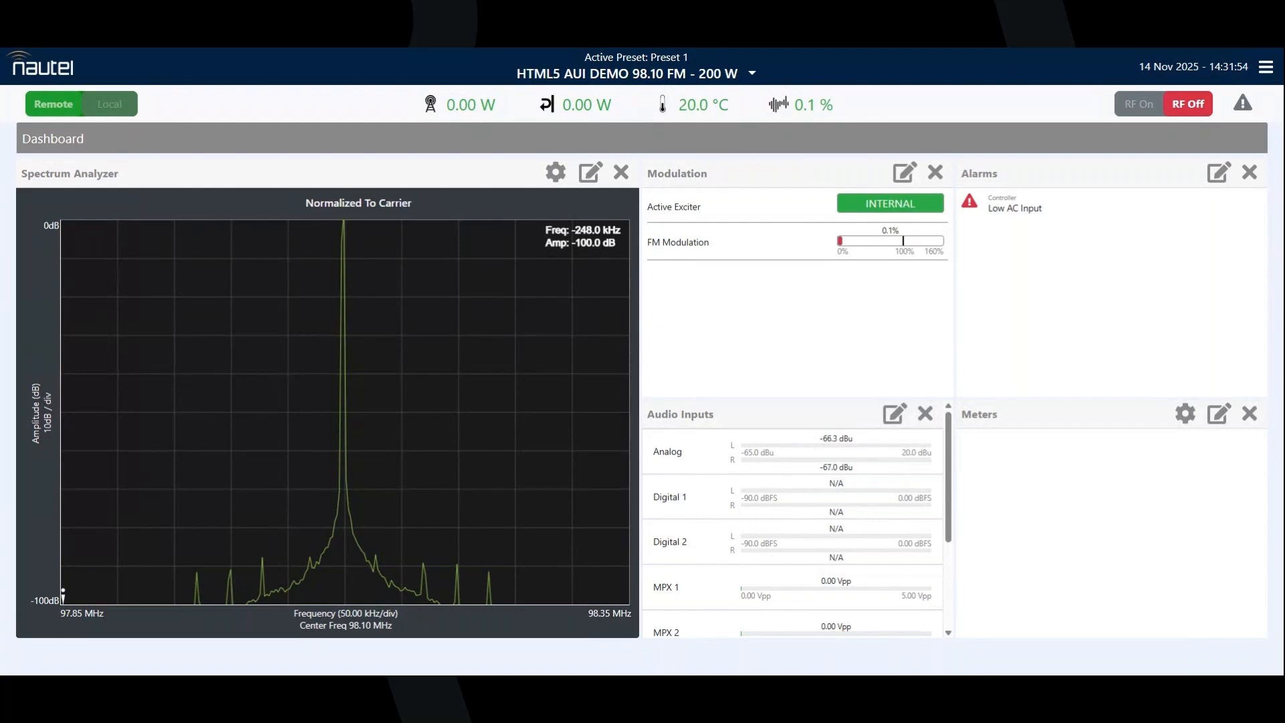
Step: Clone Preset 1 in the transmitter's preset list and open the copy for editing
{"action": "left_click", "coordinate": [1264, 67]}
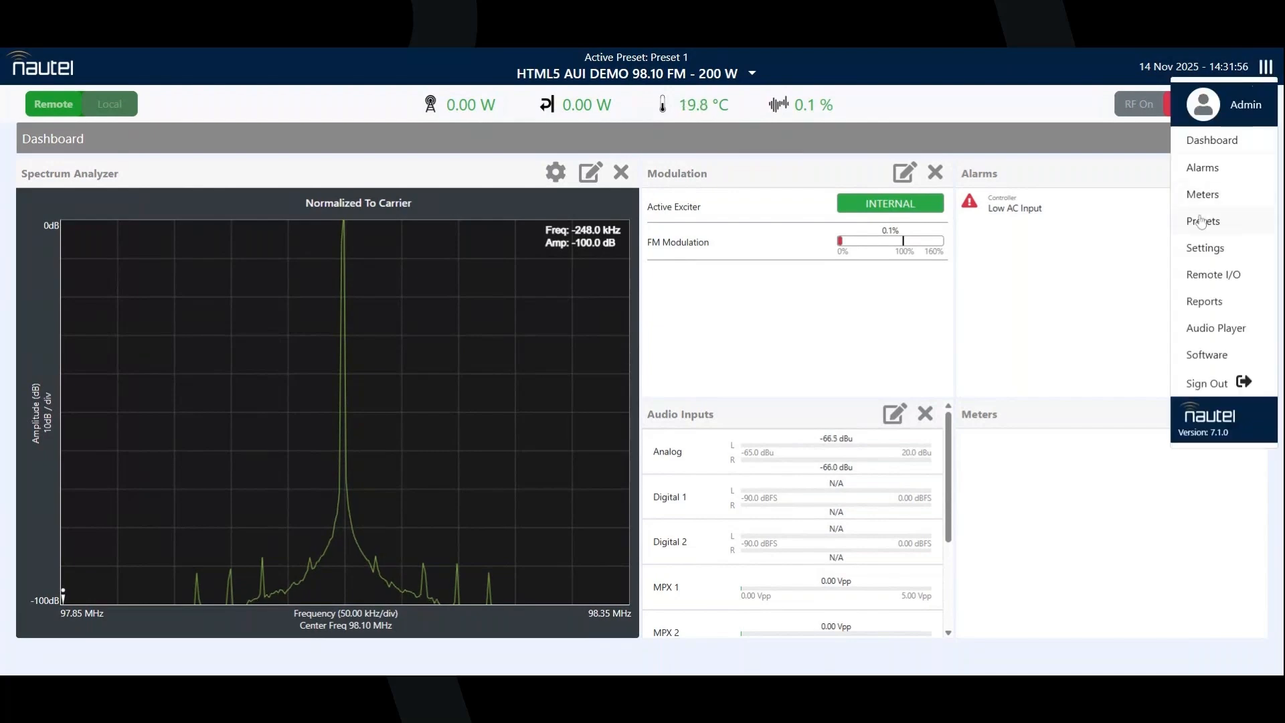
{"action": "left_click", "coordinate": [1198, 225]}
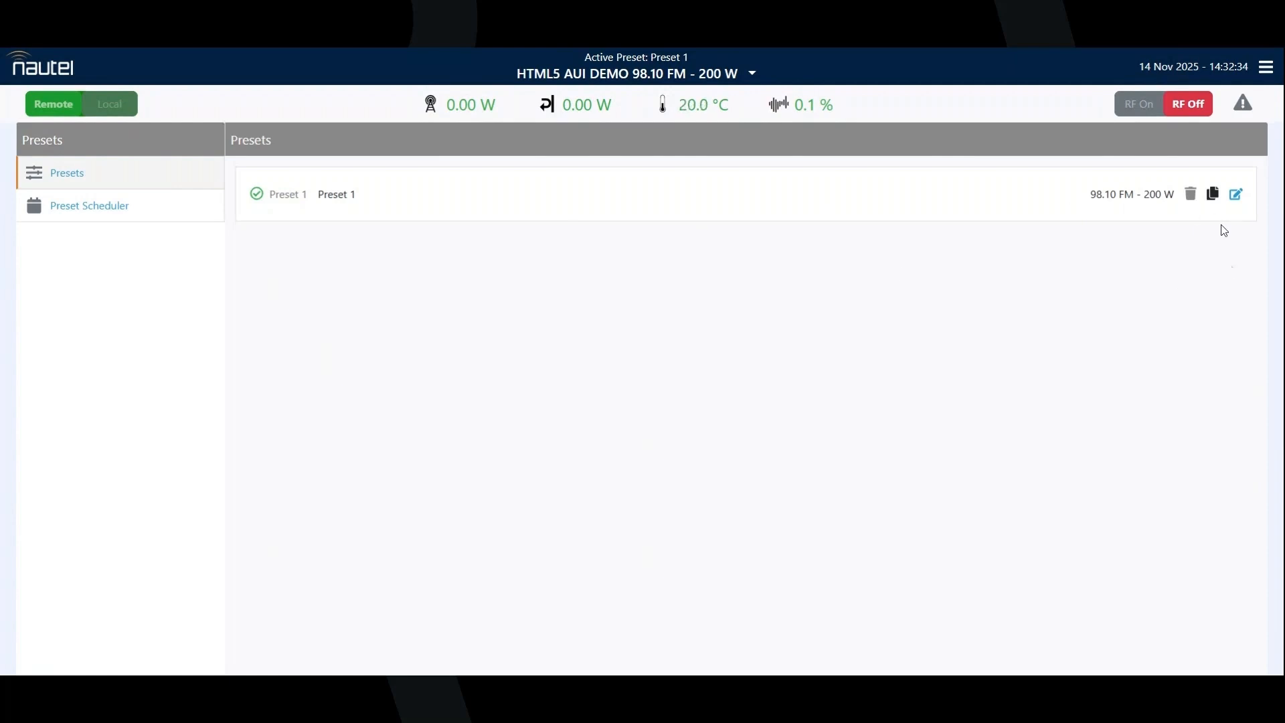
{"action": "left_click", "coordinate": [1214, 201]}
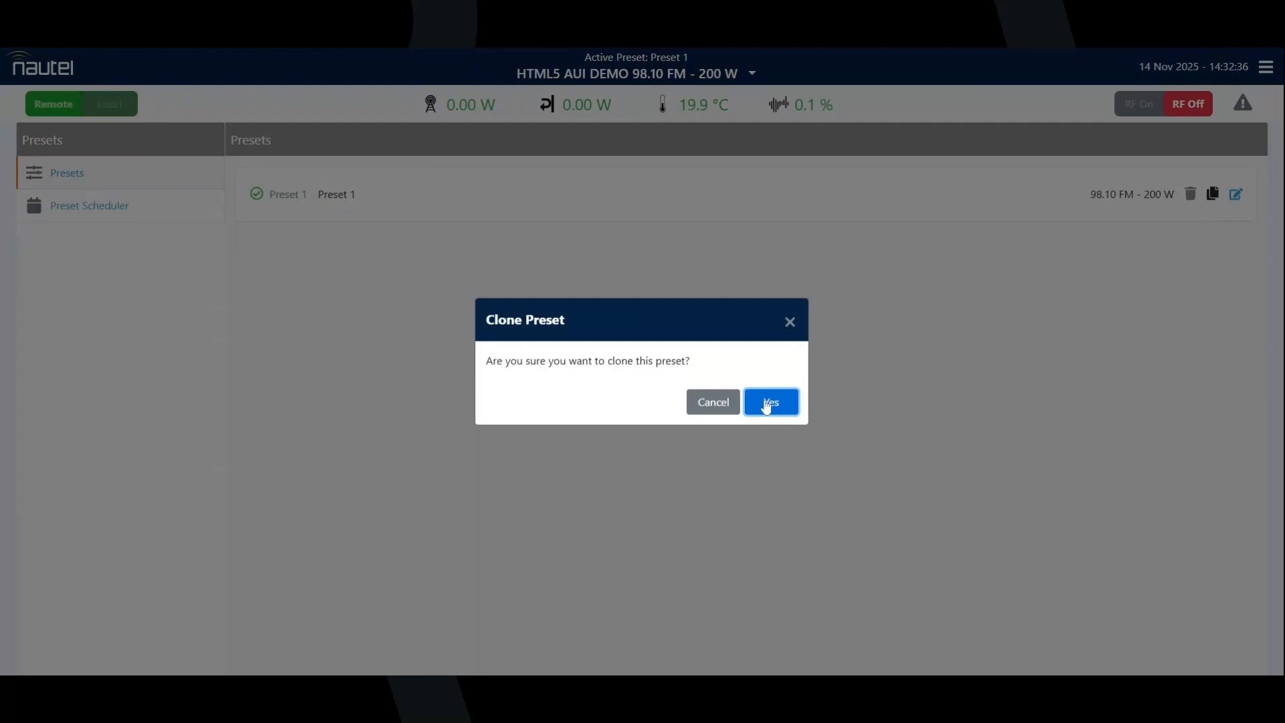
{"action": "left_click", "coordinate": [768, 403]}
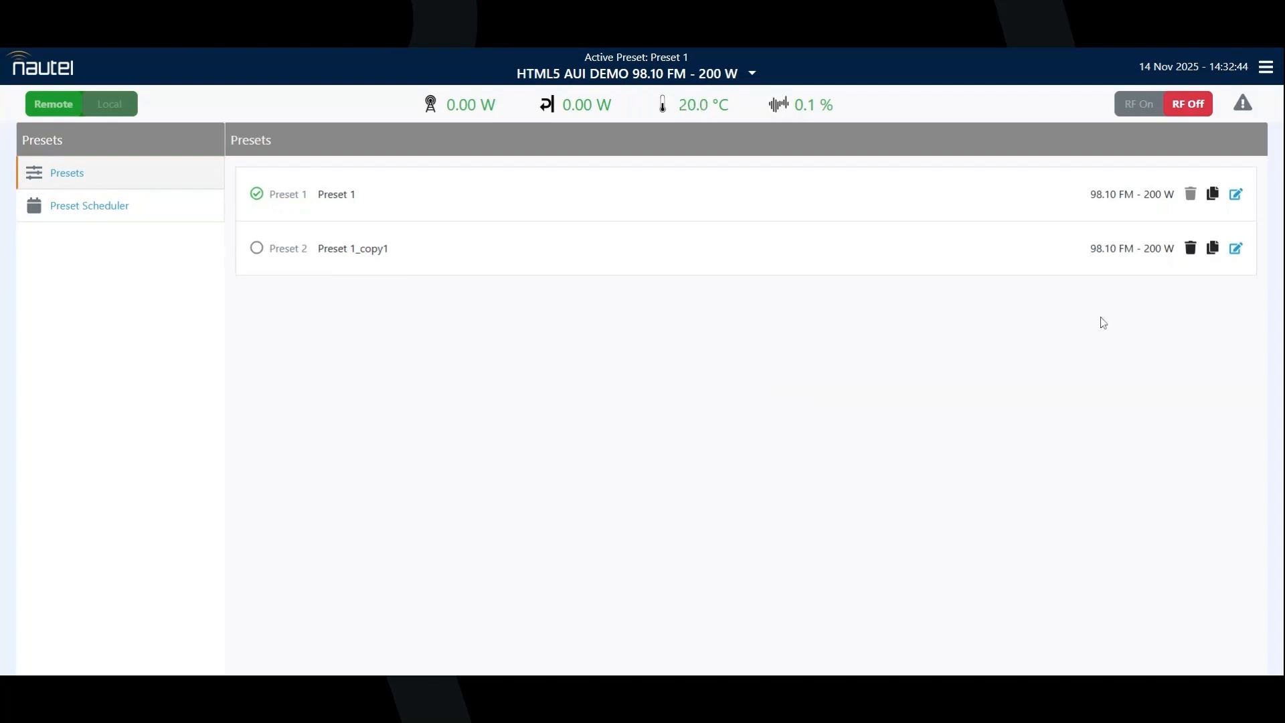
{"action": "left_click", "coordinate": [1237, 249]}
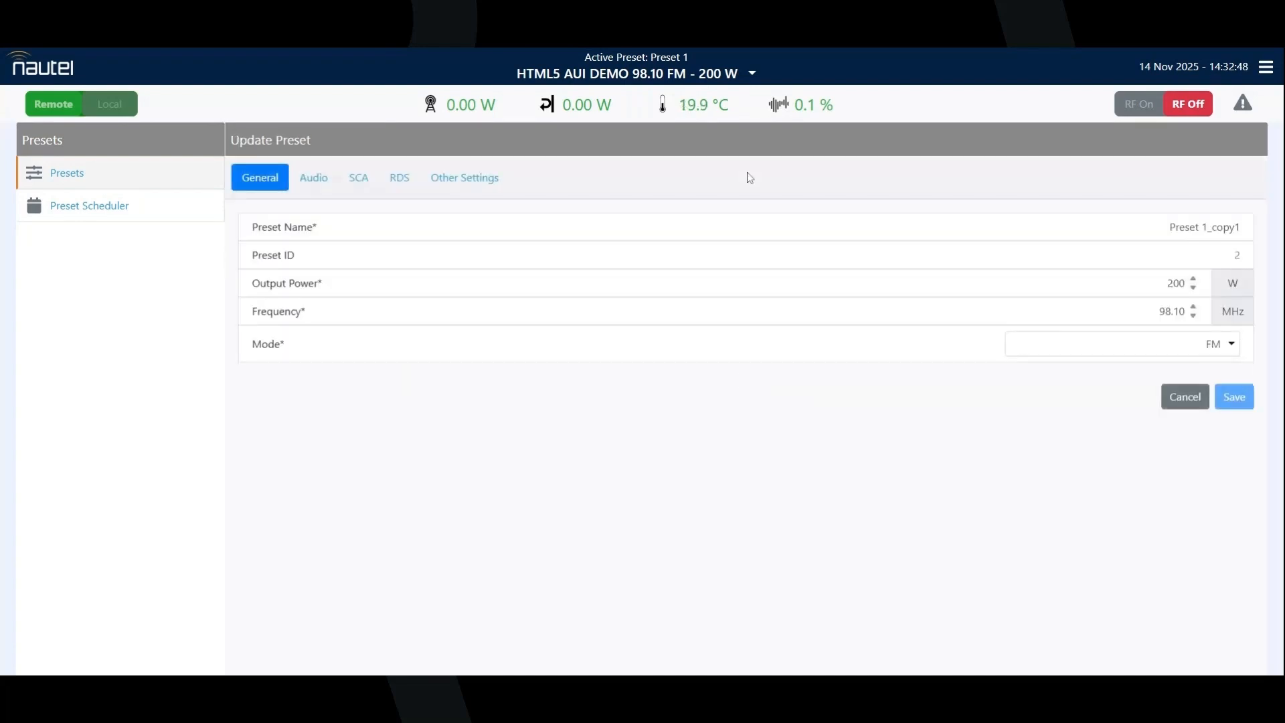
Step: Review the copied preset's Audio, SCA, RDS and Other Settings, ending back at its General settings
{"action": "left_click", "coordinate": [321, 184]}
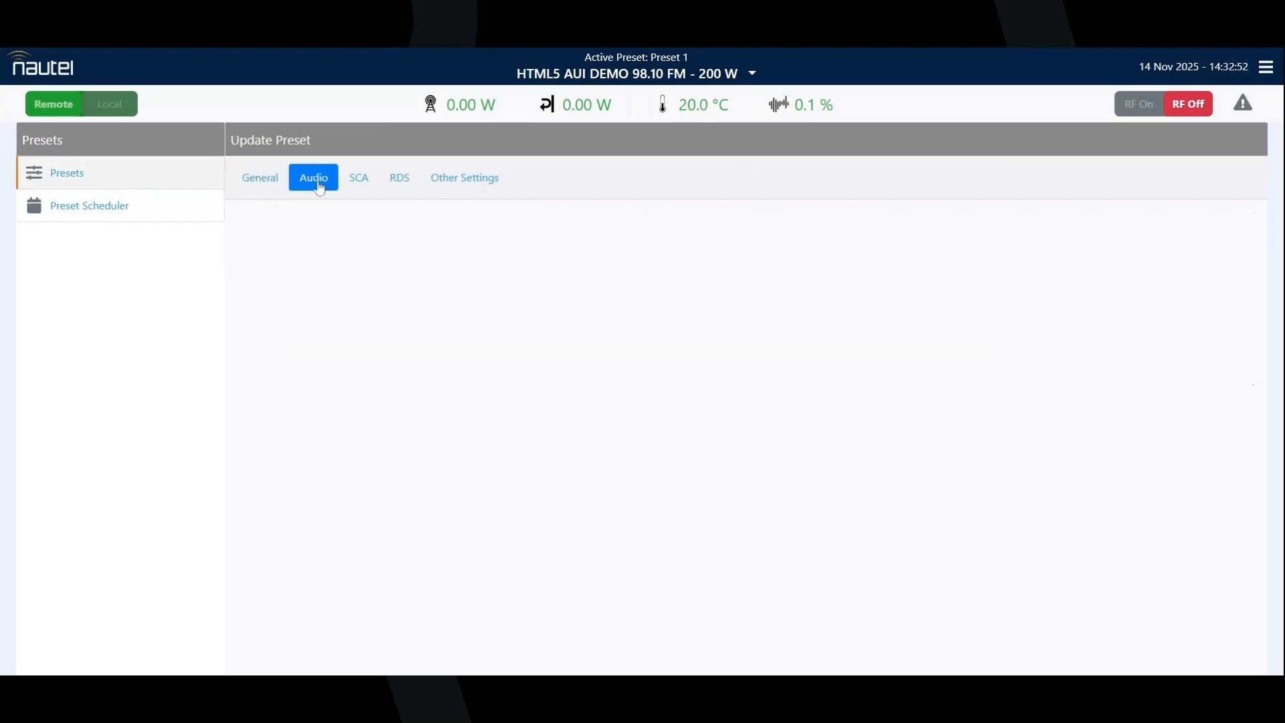
{"action": "left_click", "coordinate": [359, 180]}
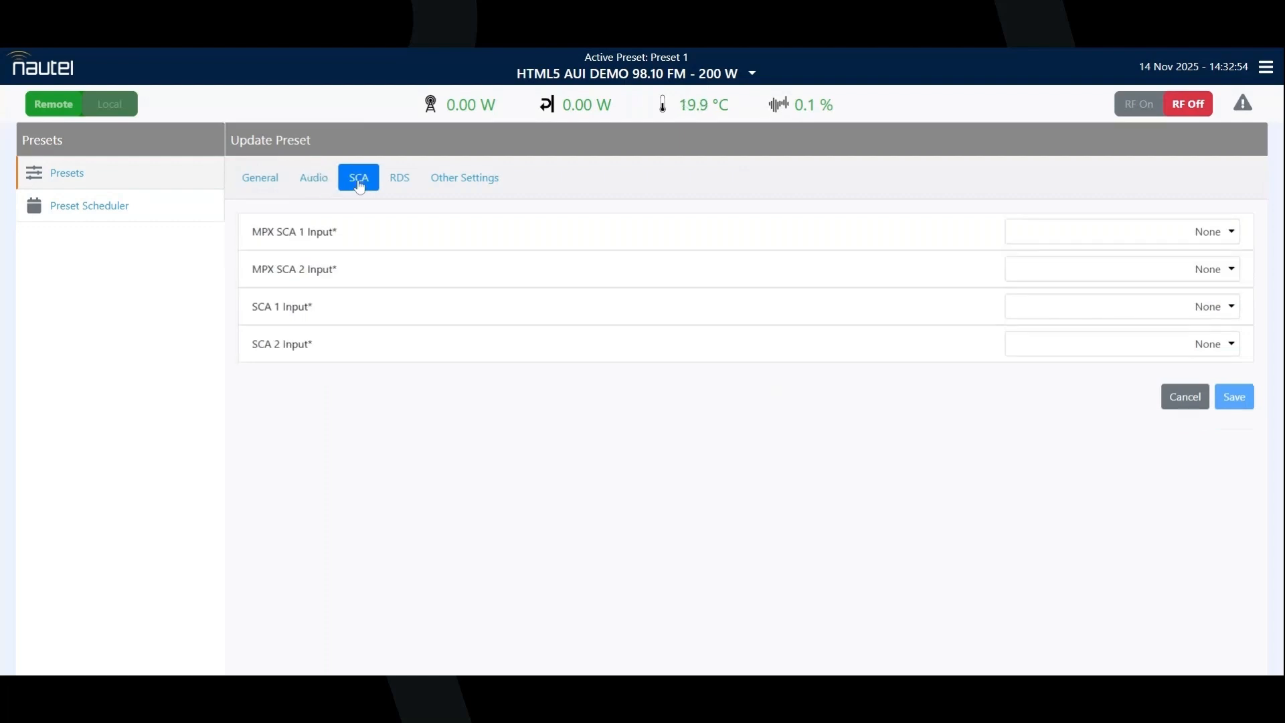
{"action": "left_click", "coordinate": [403, 182]}
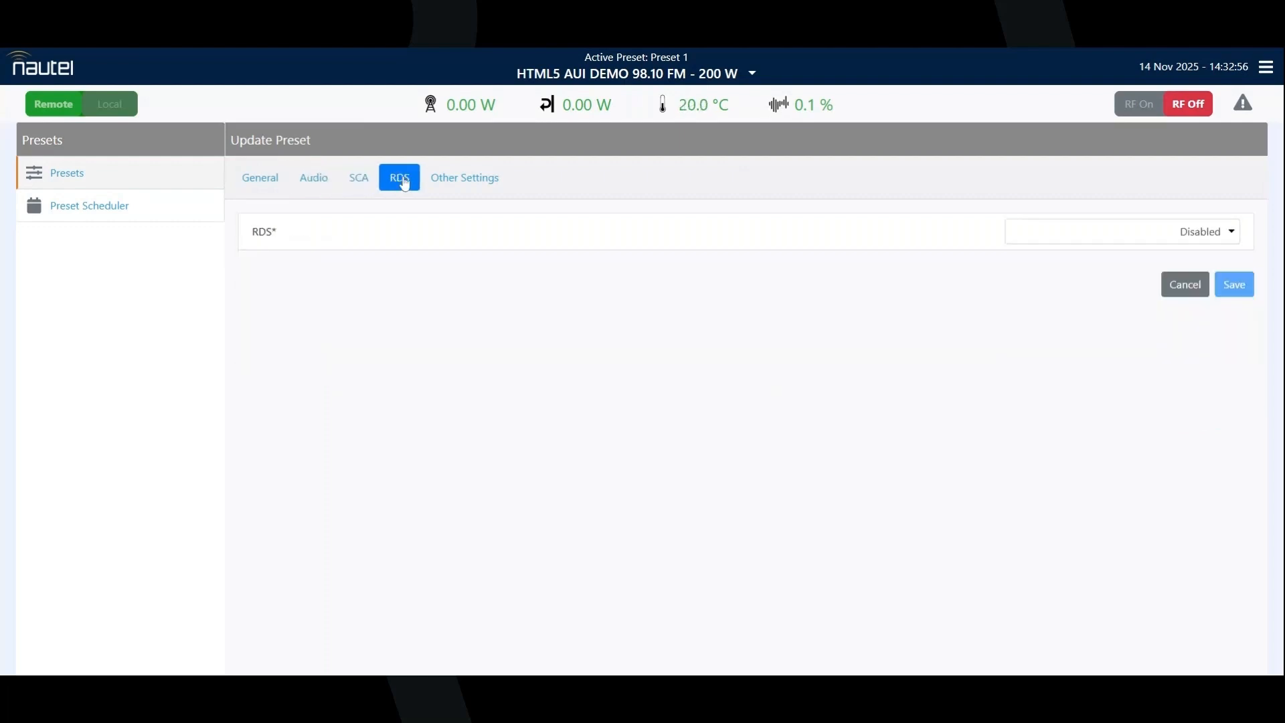
{"action": "left_click", "coordinate": [474, 182]}
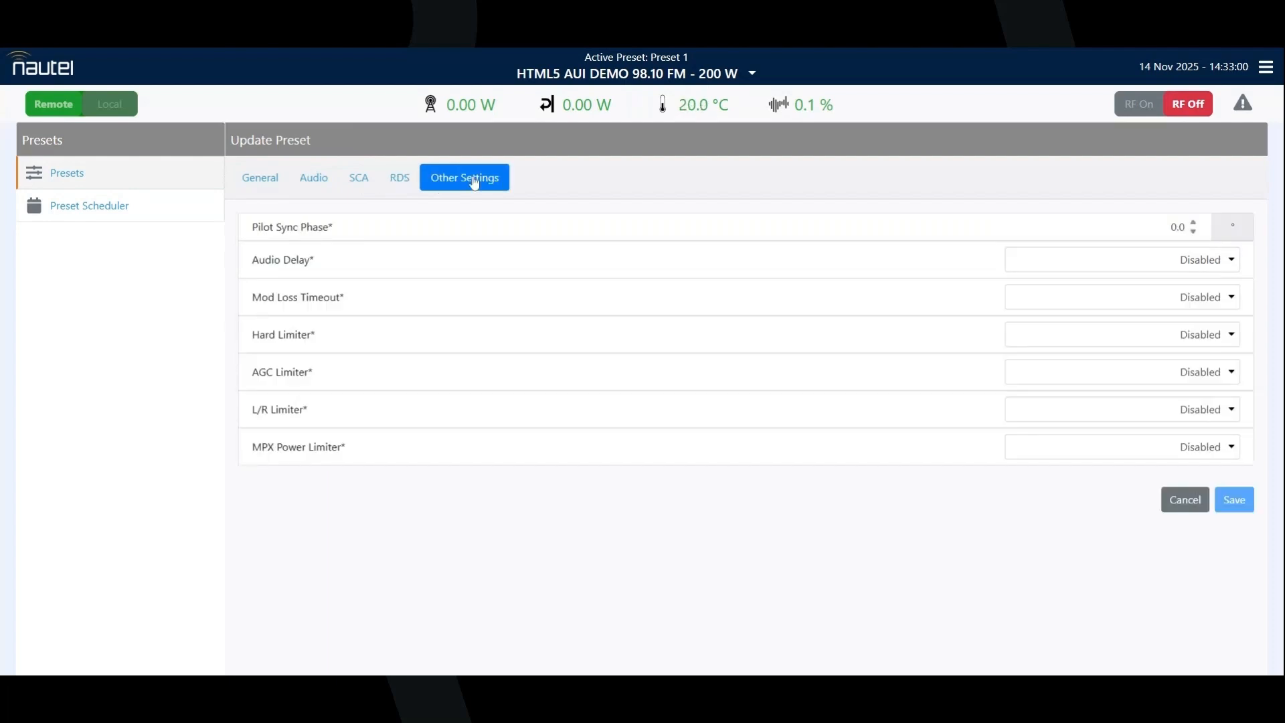
{"action": "left_click", "coordinate": [276, 183]}
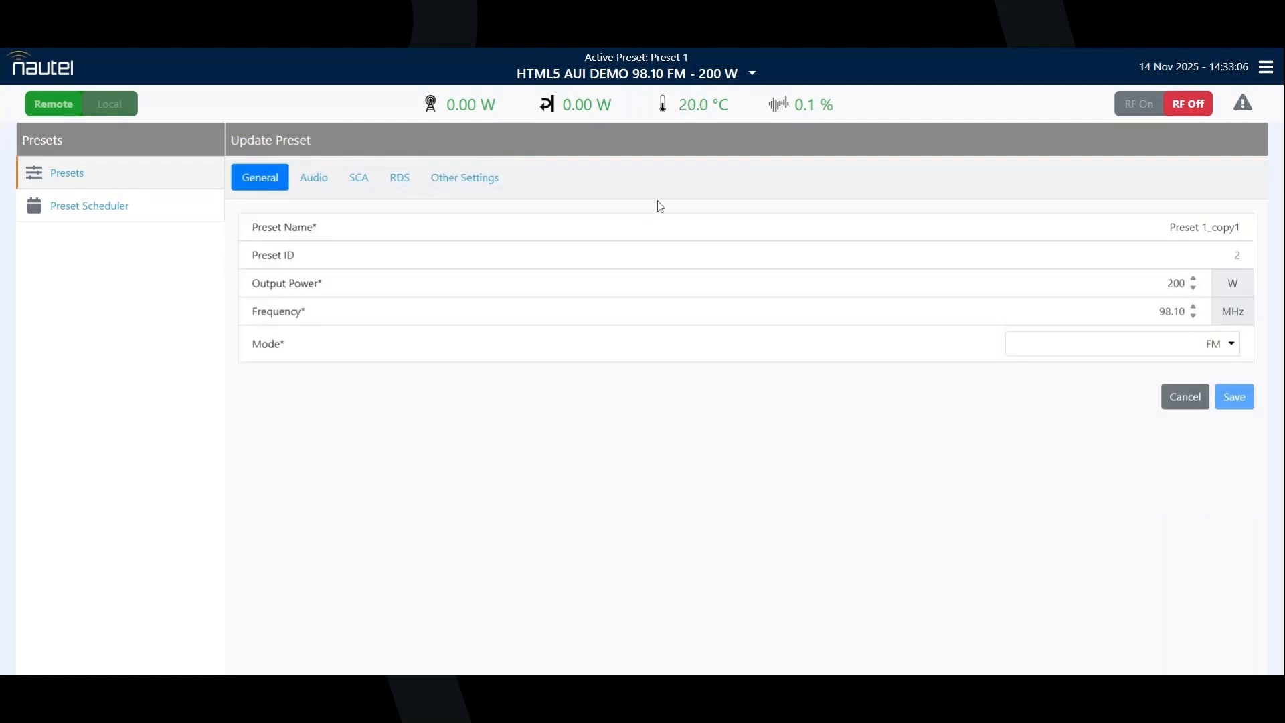
Step: Rename the copied preset to "Normal preset"
{"action": "left_click_drag", "start_coordinate": [1168, 227], "coordinate": [1244, 226]}
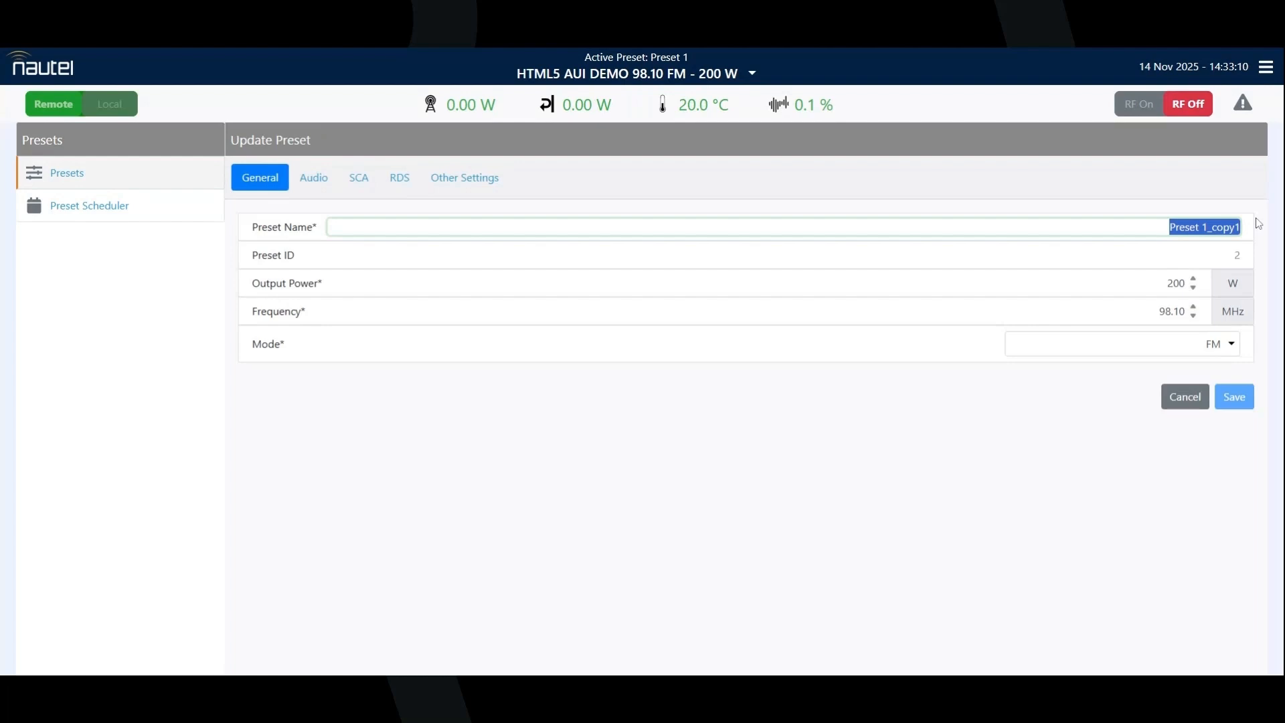
{"action": "type", "text": "Normal preset"}
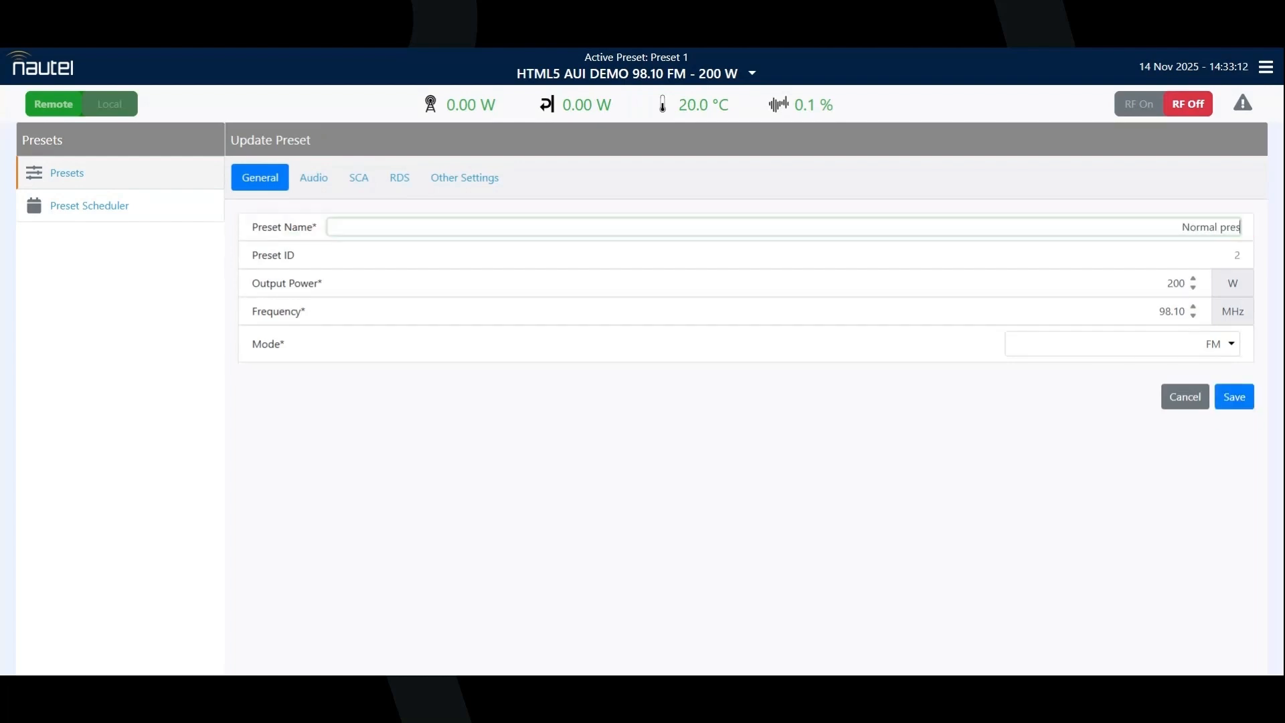
{"action": "left_click", "coordinate": [1198, 253]}
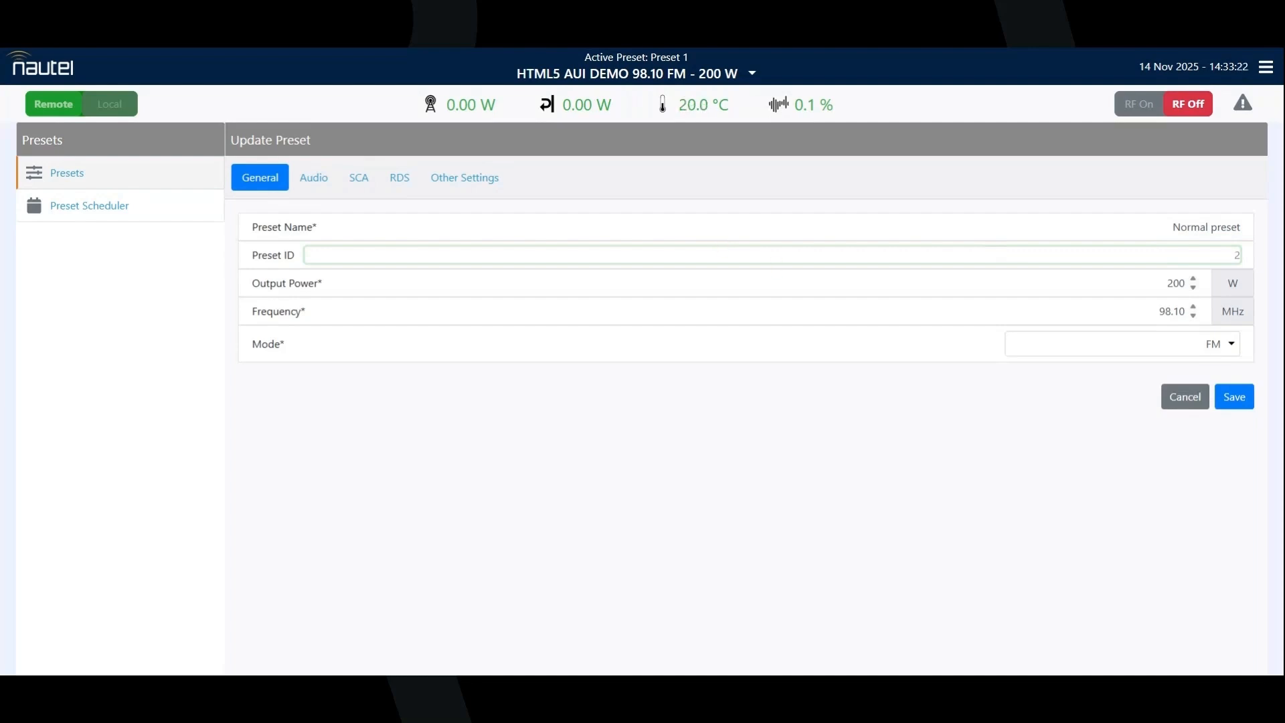
Step: Set the preset's output power to 300 W and its frequency to 88.10 MHz, keeping the mode at FM
{"action": "left_click", "coordinate": [1173, 283]}
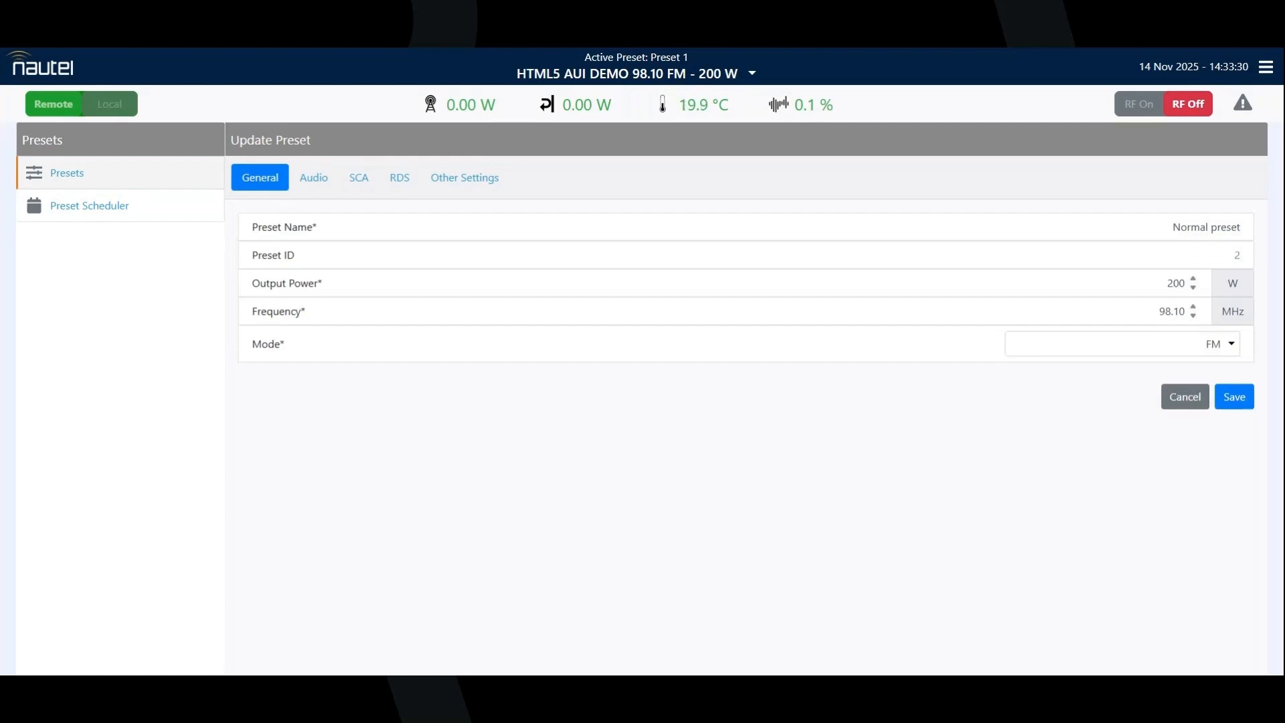
{"action": "key", "text": "BackSpace"}
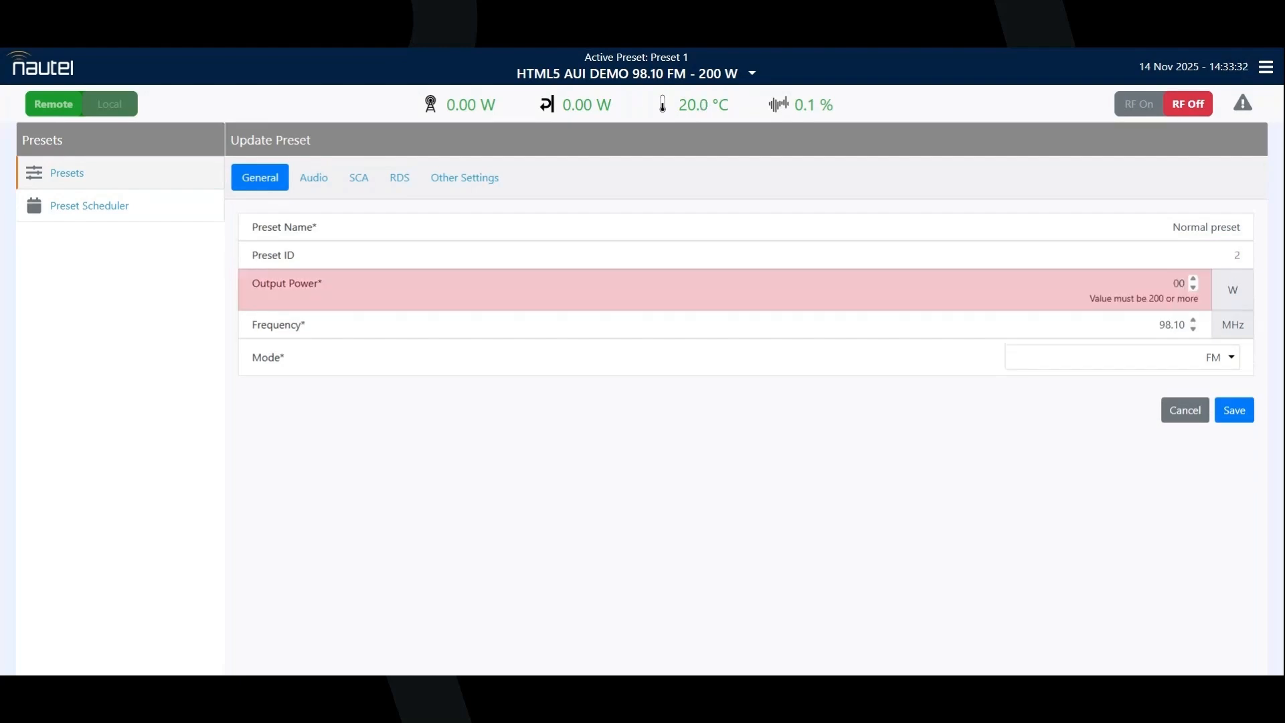
{"action": "type", "text": "3"}
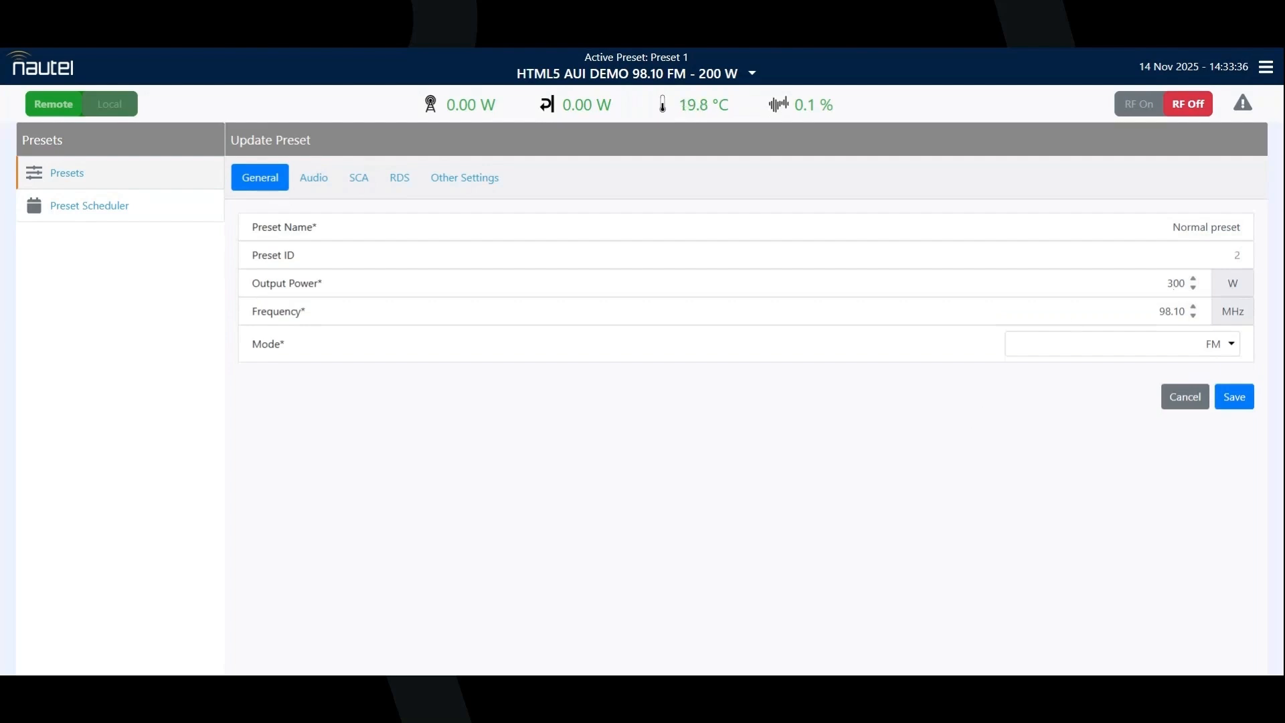
{"action": "left_click", "coordinate": [1164, 311]}
{"action": "key", "text": "BackSpace"}
{"action": "type", "text": "8"}
{"action": "left_click", "coordinate": [1152, 348]}
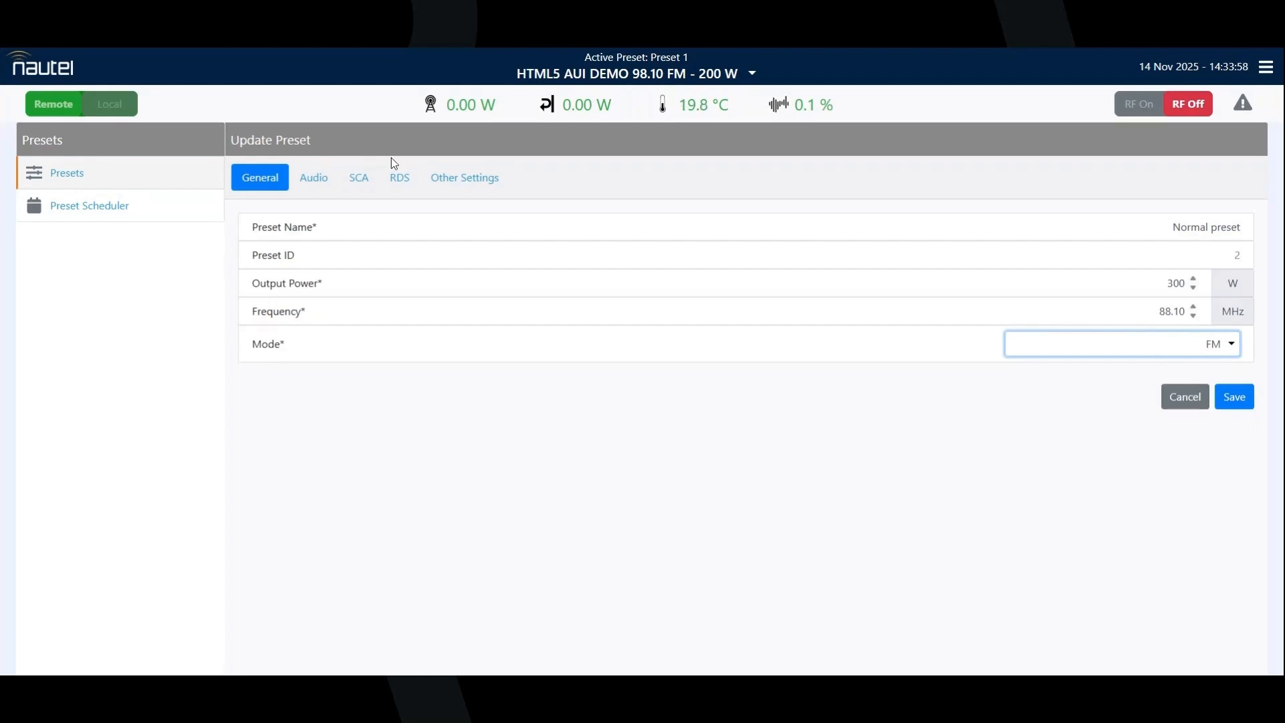
Step: Set the preset's main audio source to Analog L/R
{"action": "left_click", "coordinate": [316, 179]}
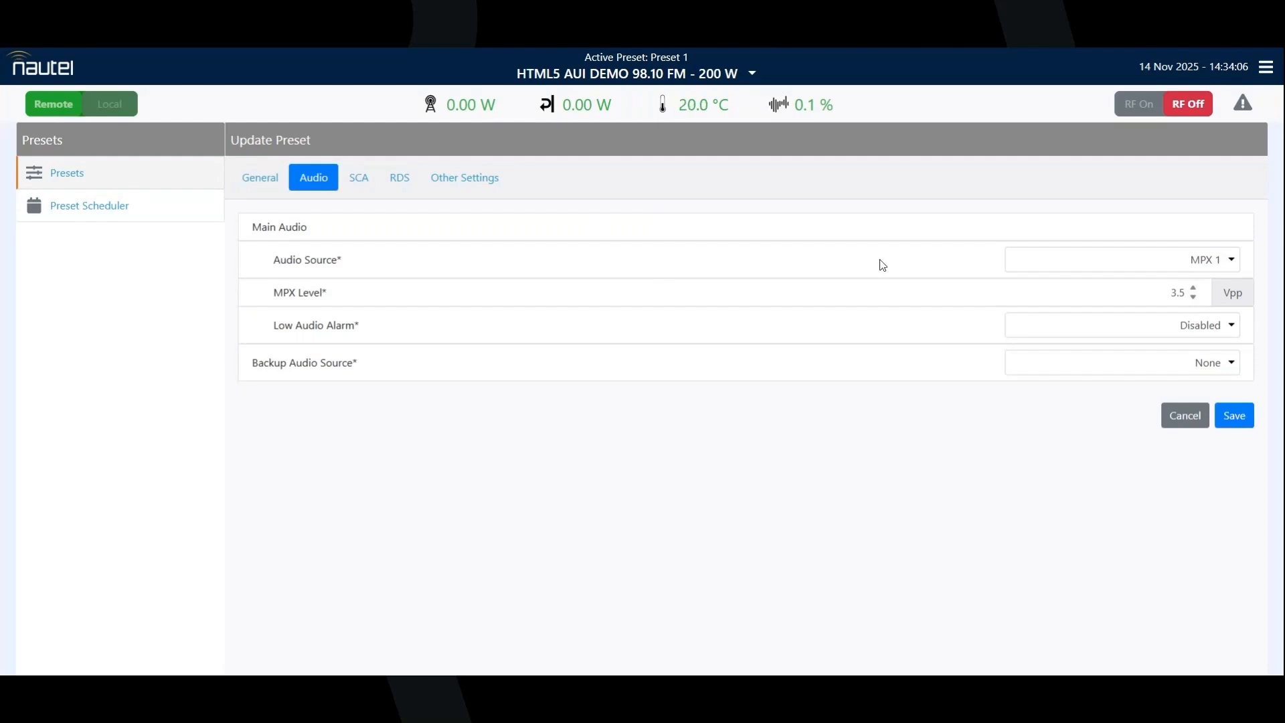
{"action": "left_click", "coordinate": [1235, 265]}
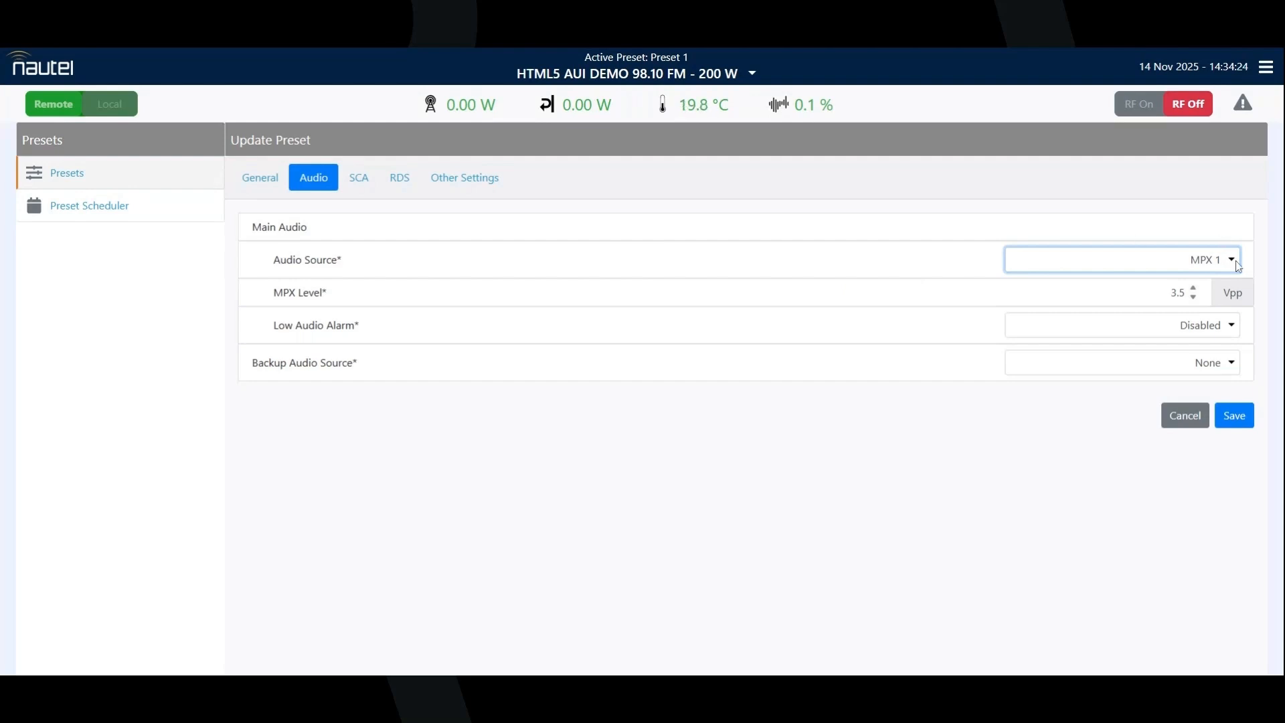
{"action": "left_click", "coordinate": [1216, 284]}
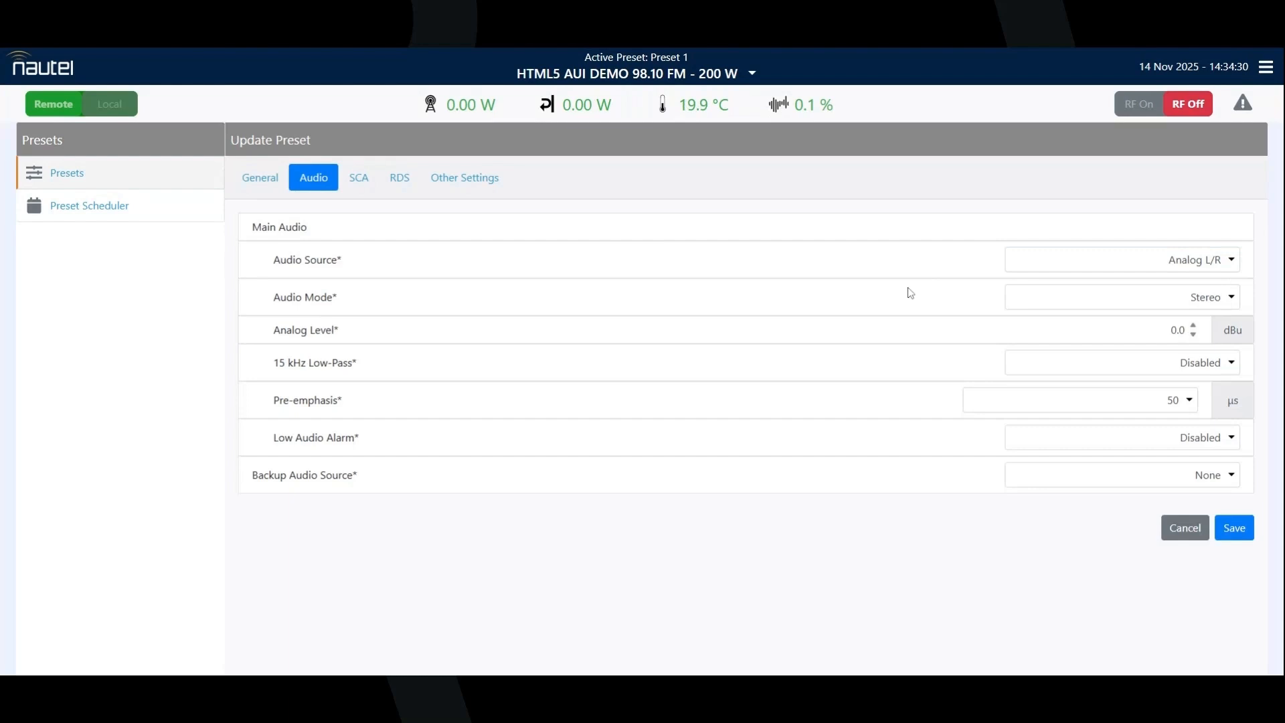
Step: Check the main audio's mode, 15 kHz low-pass and pre-emphasis options, and enable its low audio alarm
{"action": "left_click", "coordinate": [1020, 299]}
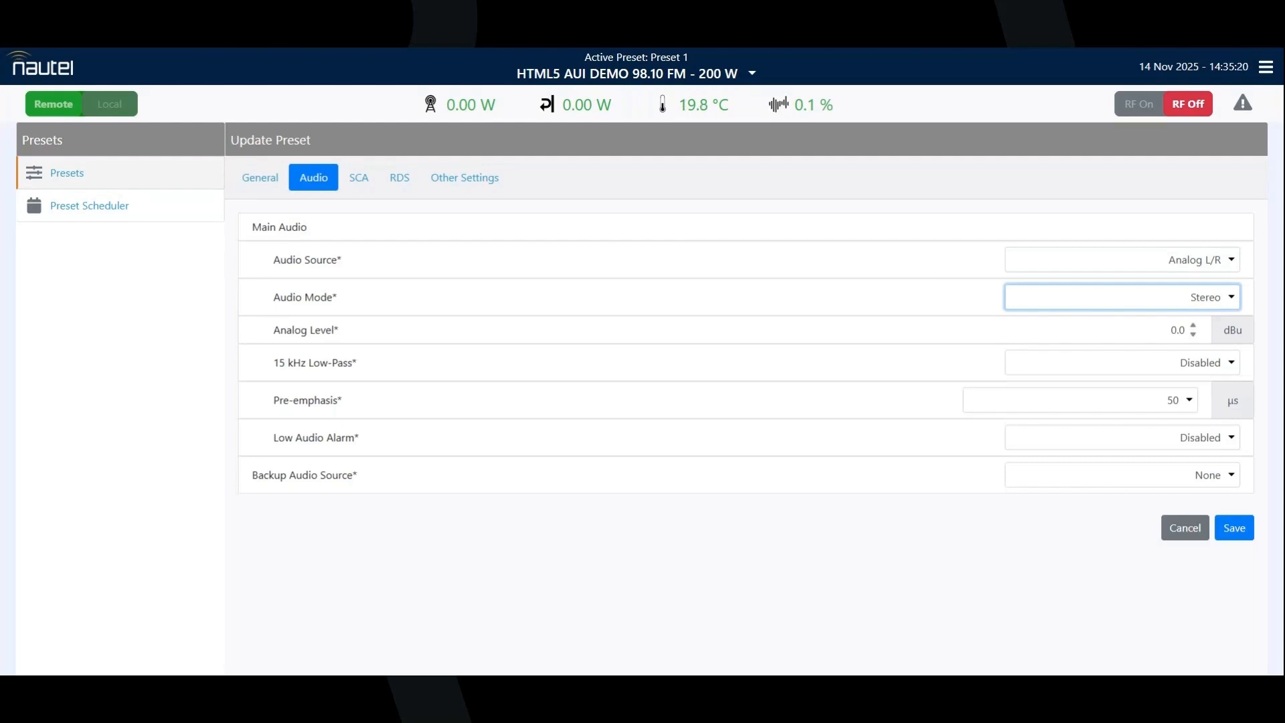
{"action": "left_click", "coordinate": [1024, 373]}
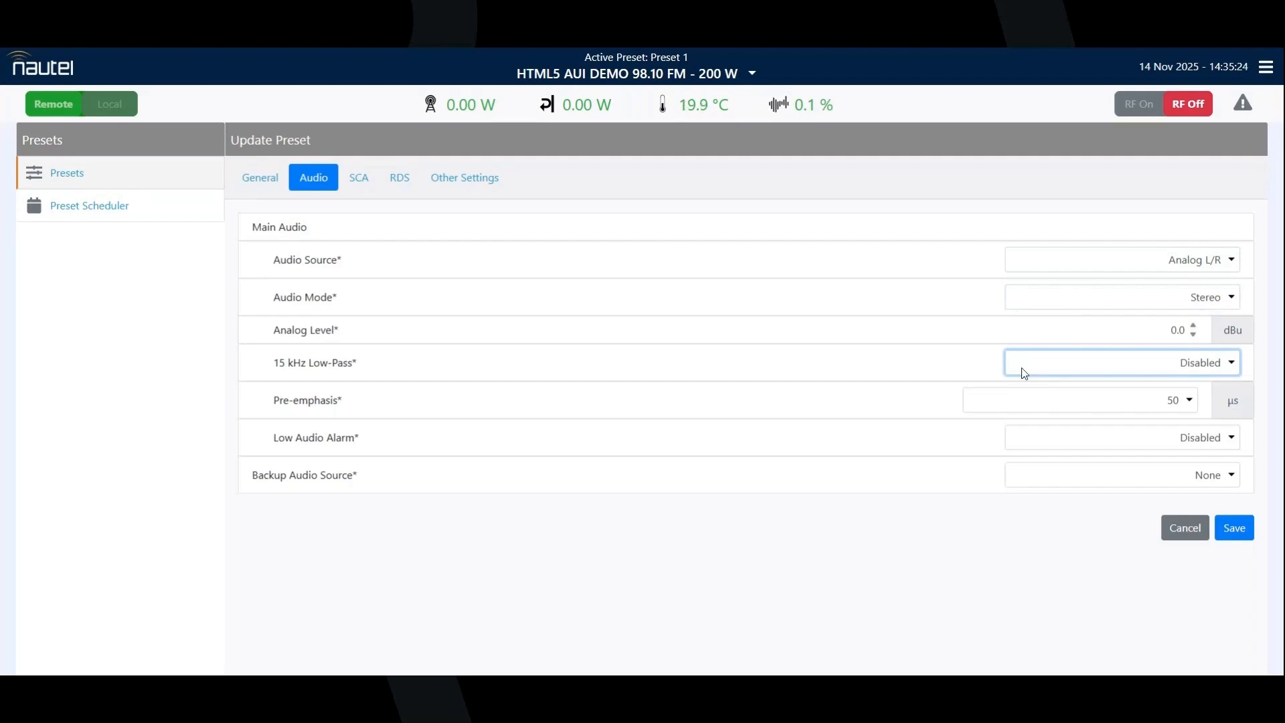
{"action": "left_click", "coordinate": [999, 406]}
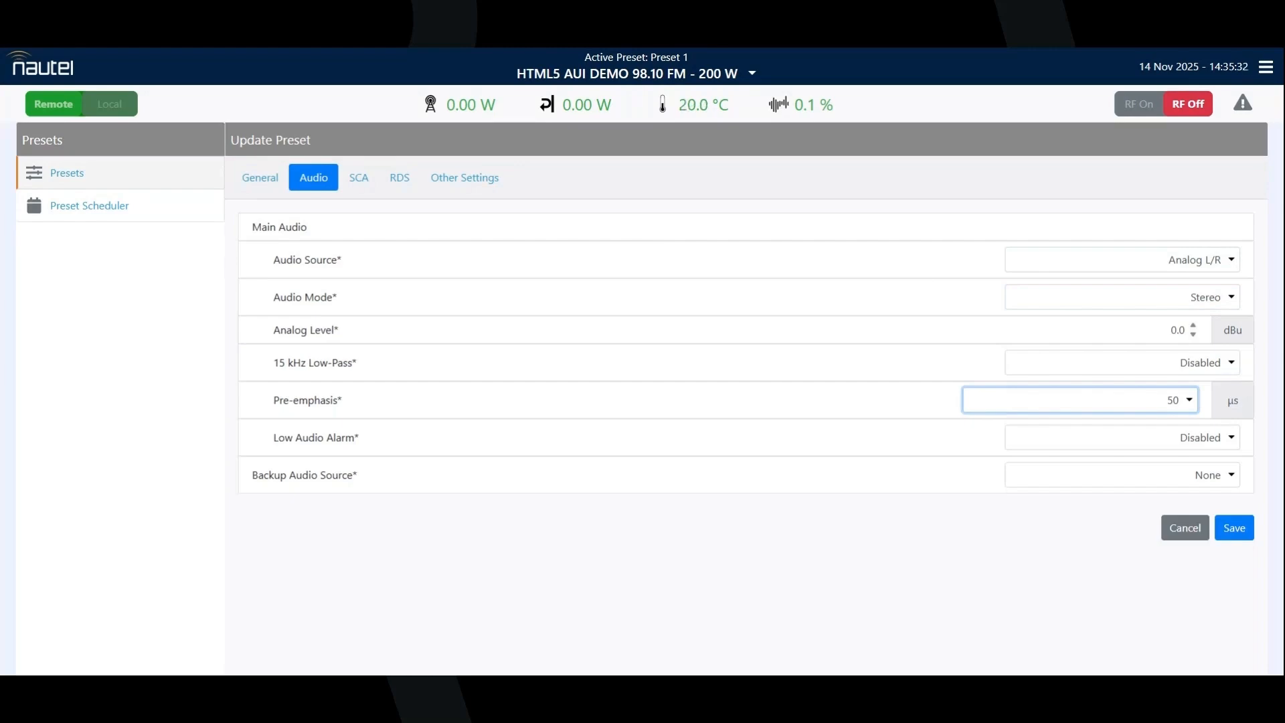
{"action": "left_click", "coordinate": [1232, 440]}
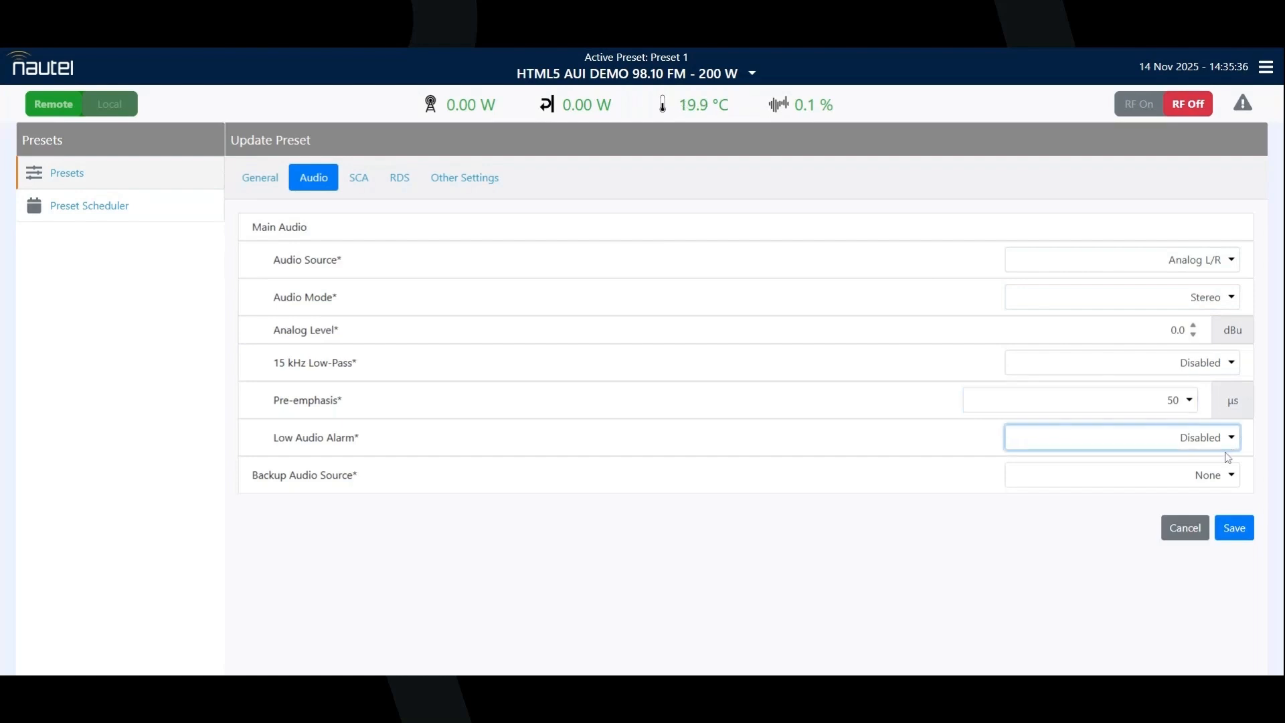
{"action": "left_click", "coordinate": [1221, 470]}
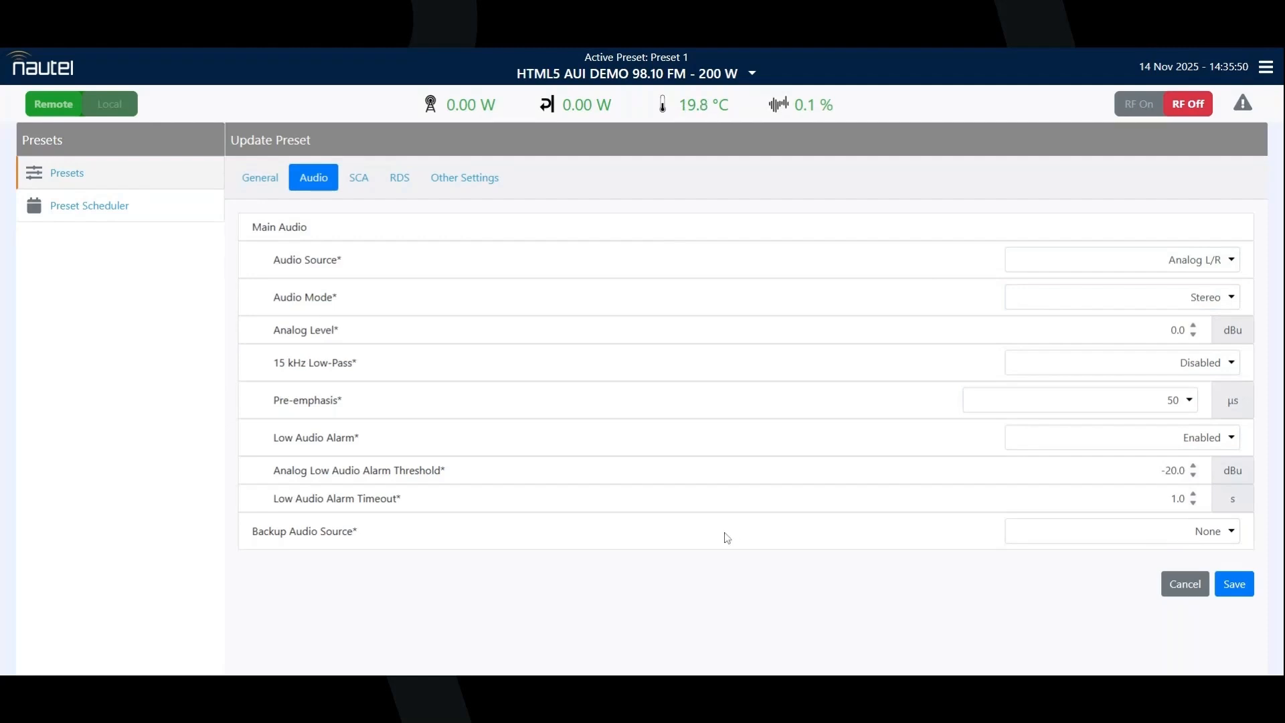
Step: Set the preset's backup audio source to AES 1
{"action": "left_click", "coordinate": [1072, 539]}
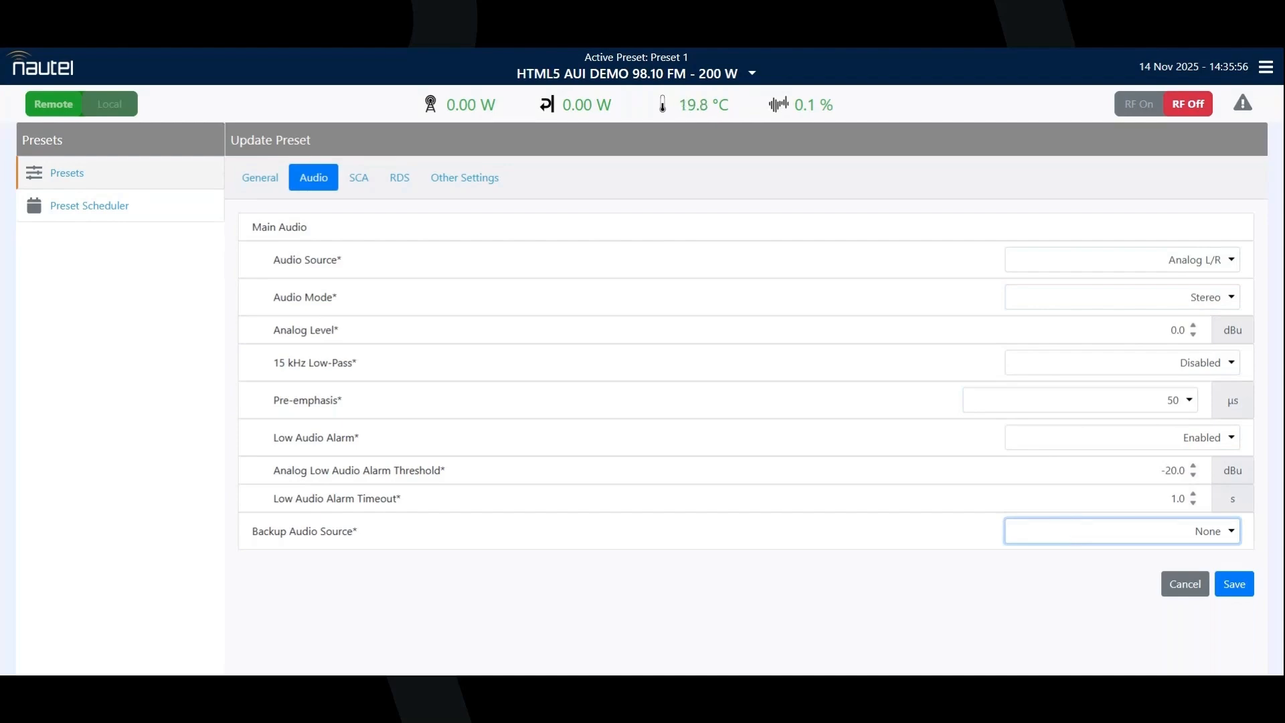
{"action": "left_click", "coordinate": [1069, 462]}
{"action": "scroll", "coordinate": [720, 447], "scroll_direction": "down", "scroll_amount": 1}
{"action": "scroll", "coordinate": [722, 452], "scroll_direction": "down", "scroll_amount": 2}
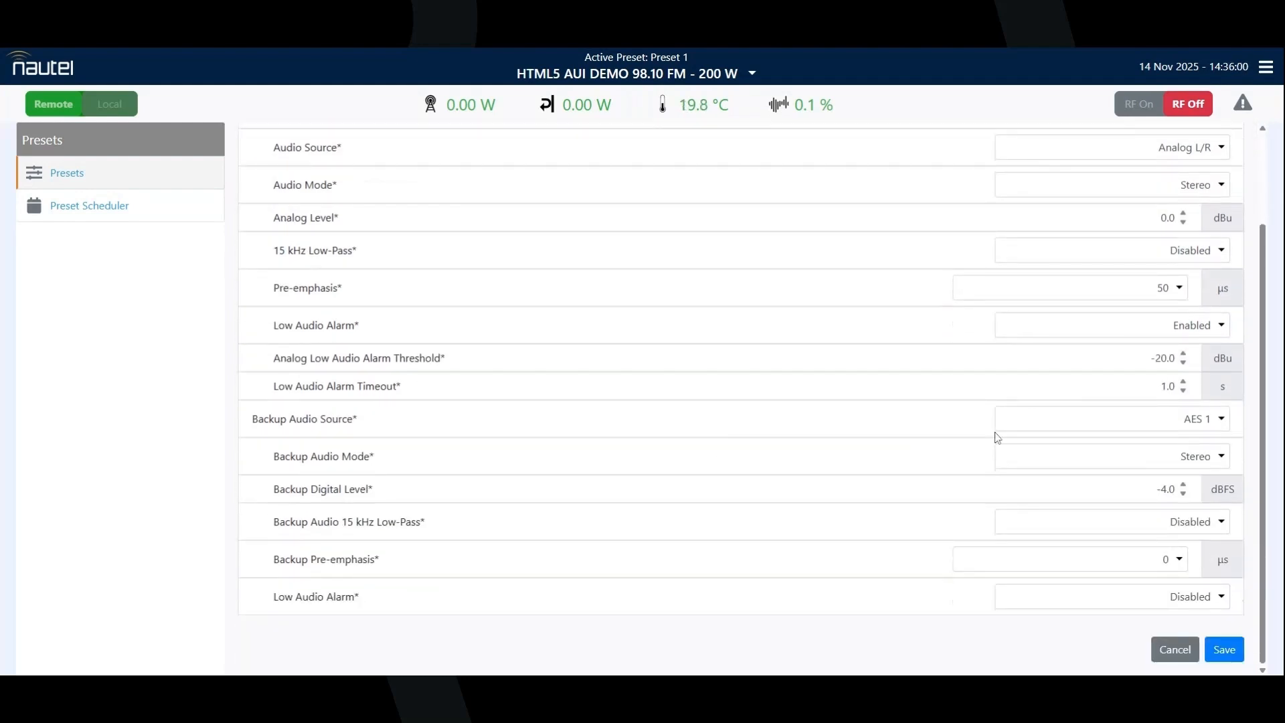
{"action": "left_click", "coordinate": [1080, 428]}
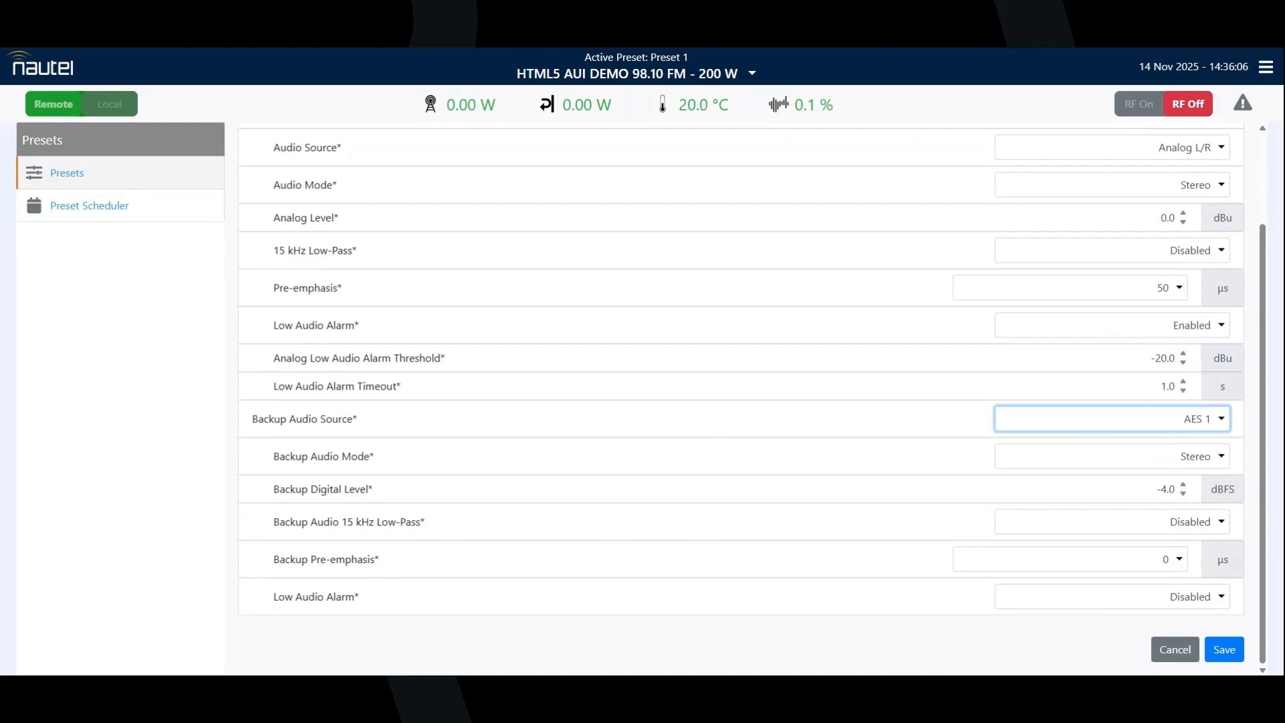
{"action": "left_click", "coordinate": [1251, 430]}
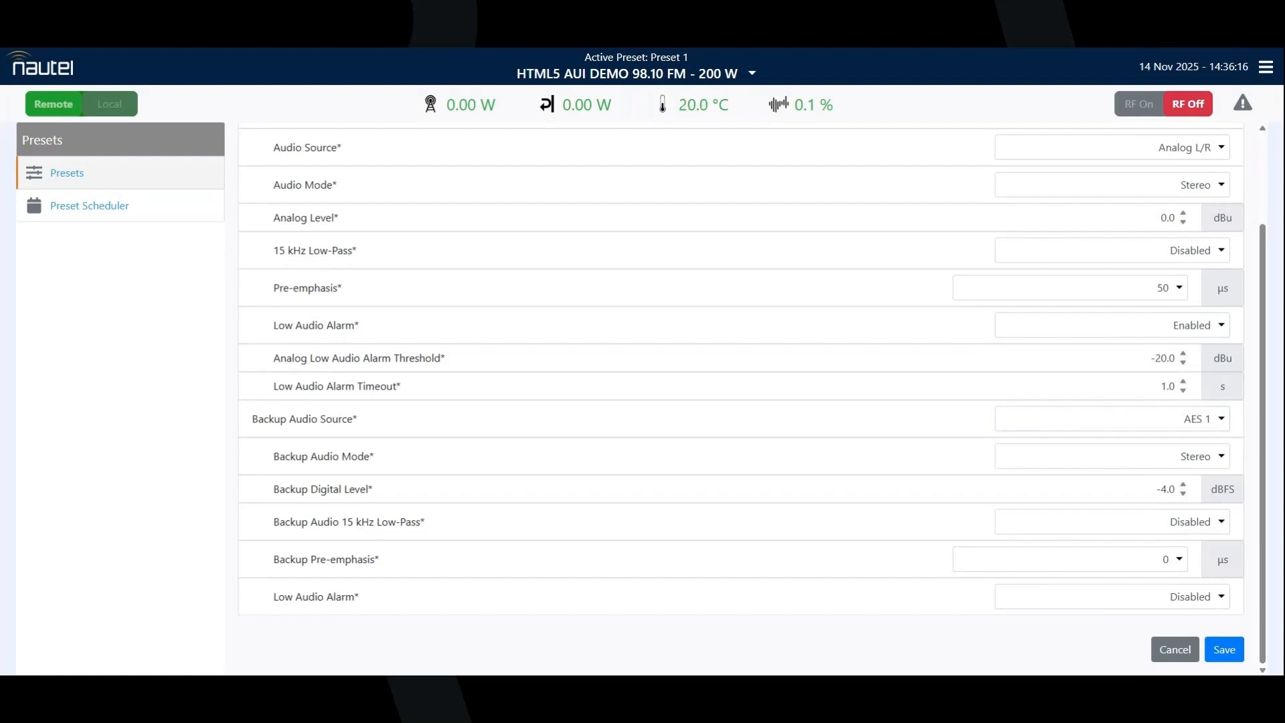
Step: Enable the low audio alarm for the AES 1 backup audio source
{"action": "left_click", "coordinate": [1016, 597]}
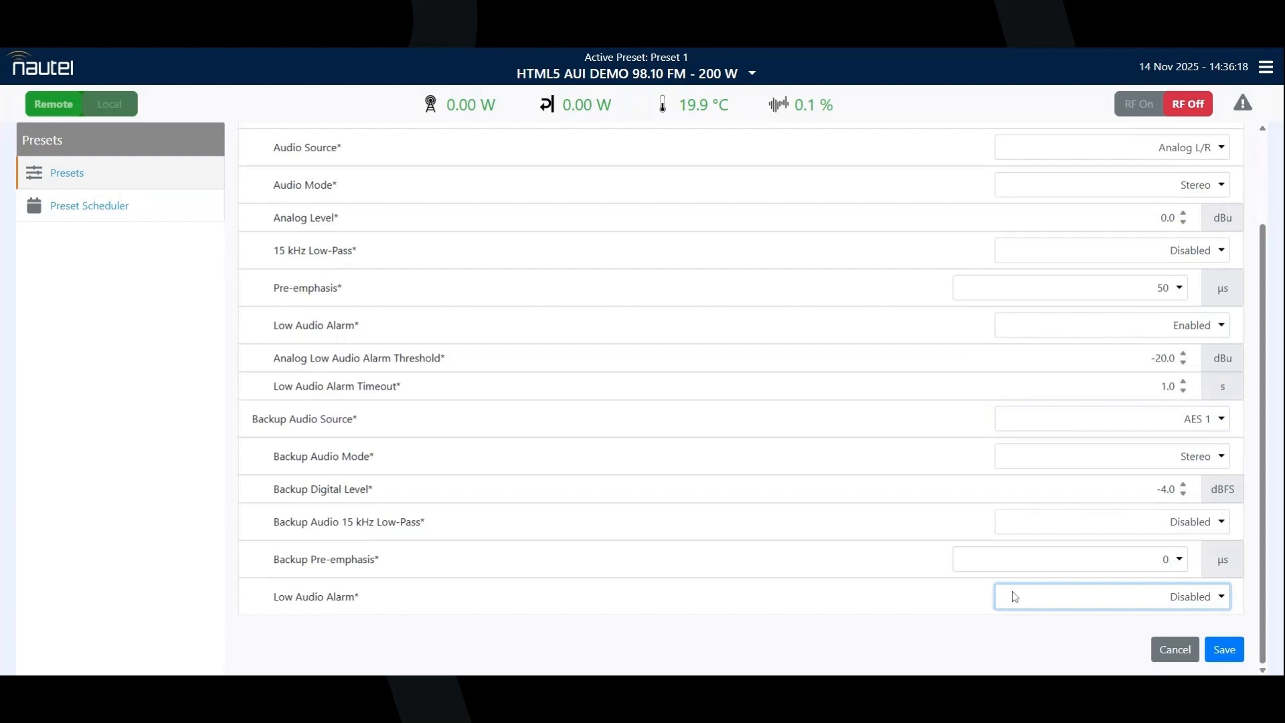
{"action": "left_click", "coordinate": [1038, 644]}
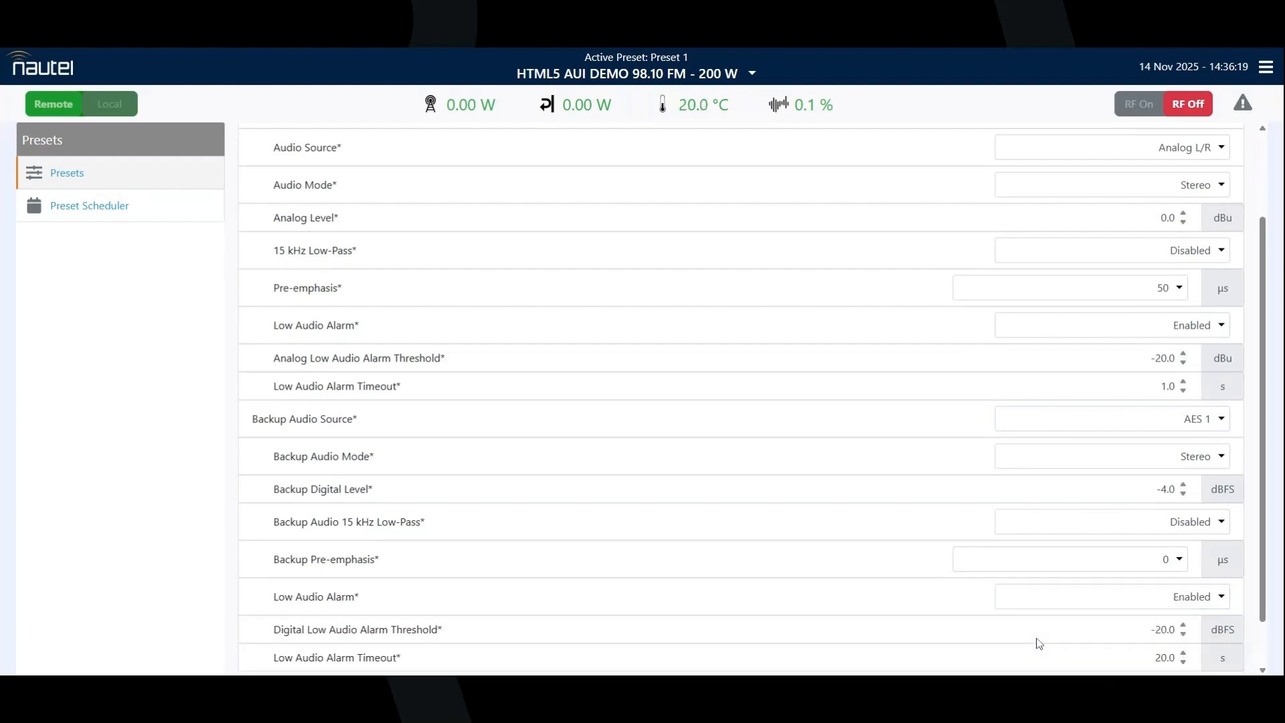
{"action": "scroll", "coordinate": [823, 544], "scroll_direction": "down", "scroll_amount": 1}
{"action": "scroll", "coordinate": [820, 548], "scroll_direction": "down", "scroll_amount": 1}
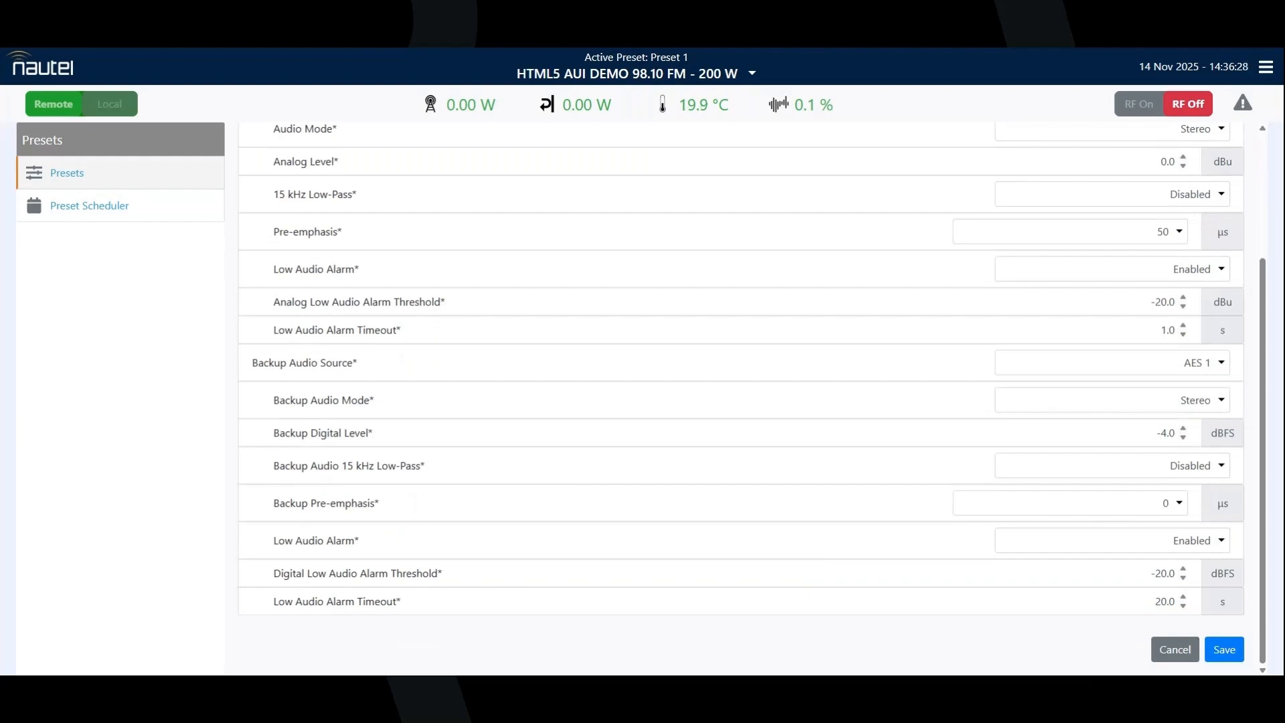
Step: Save and confirm the changes to the preset, and return to the preset list
{"action": "scroll", "coordinate": [741, 399], "scroll_direction": "up", "scroll_amount": 3}
{"action": "scroll", "coordinate": [740, 399], "scroll_direction": "down", "scroll_amount": 3}
{"action": "left_click", "coordinate": [1224, 650]}
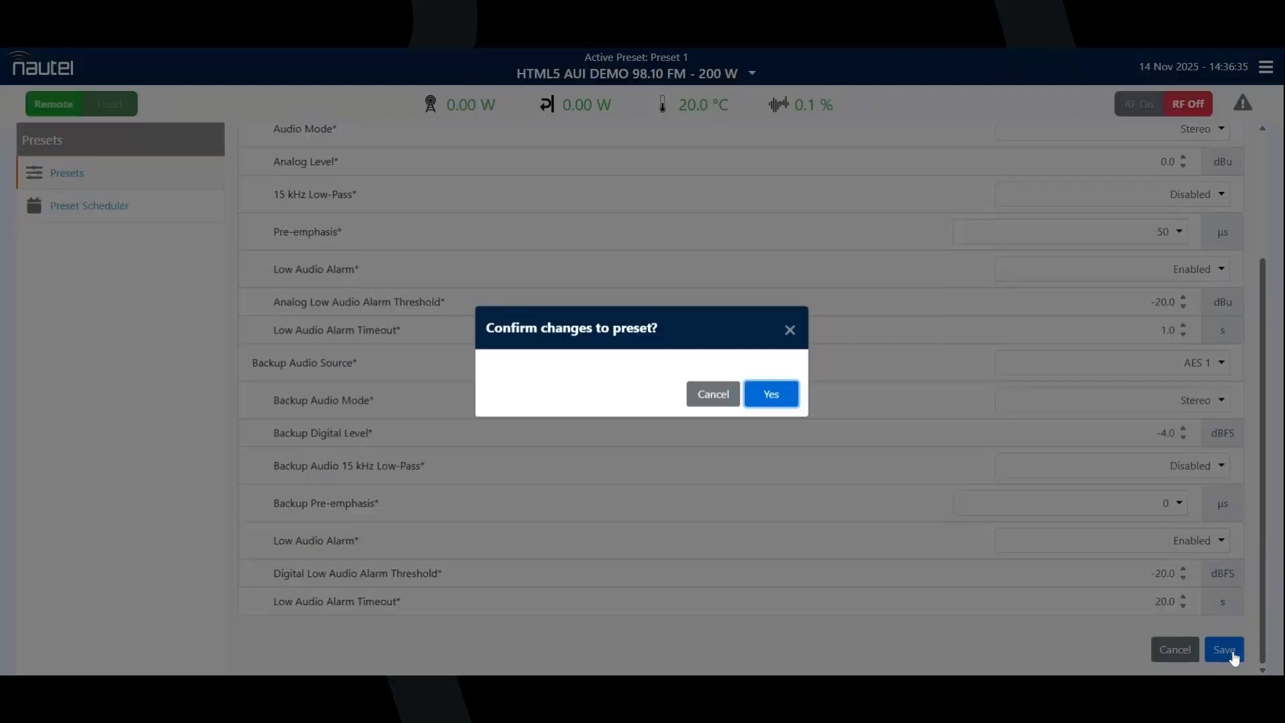
{"action": "left_click", "coordinate": [775, 399]}
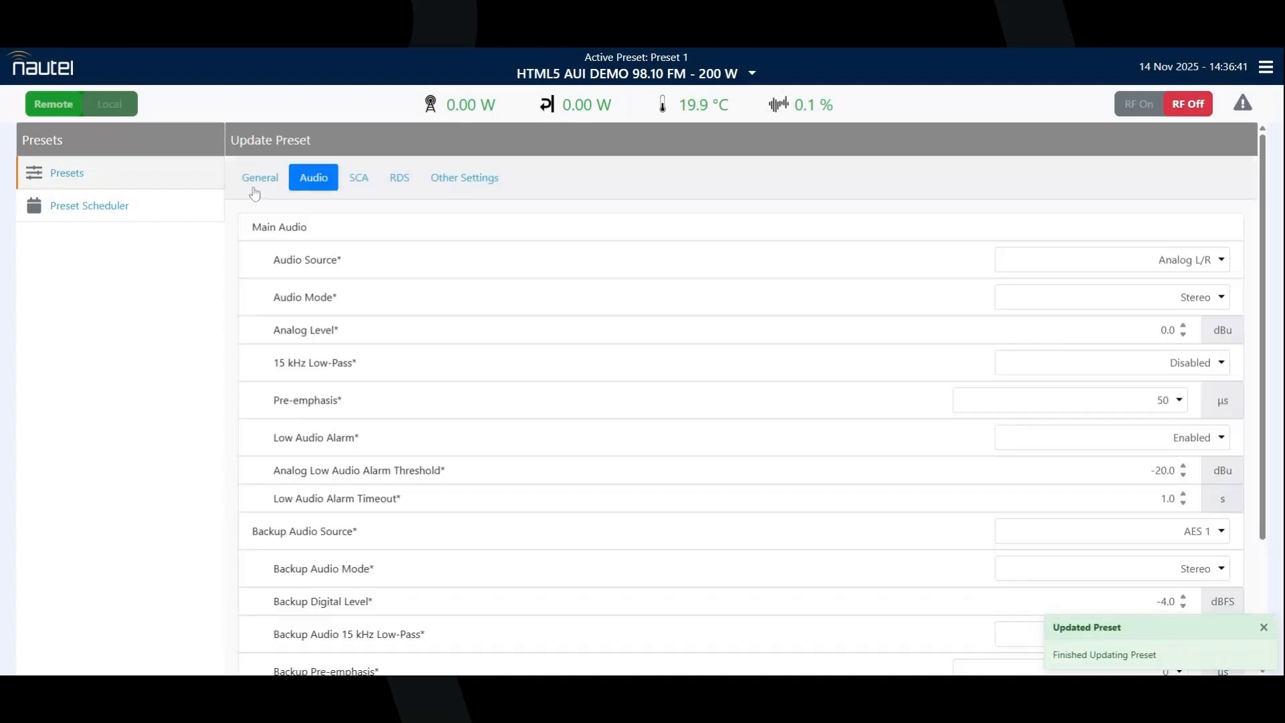
{"action": "left_click", "coordinate": [176, 183]}
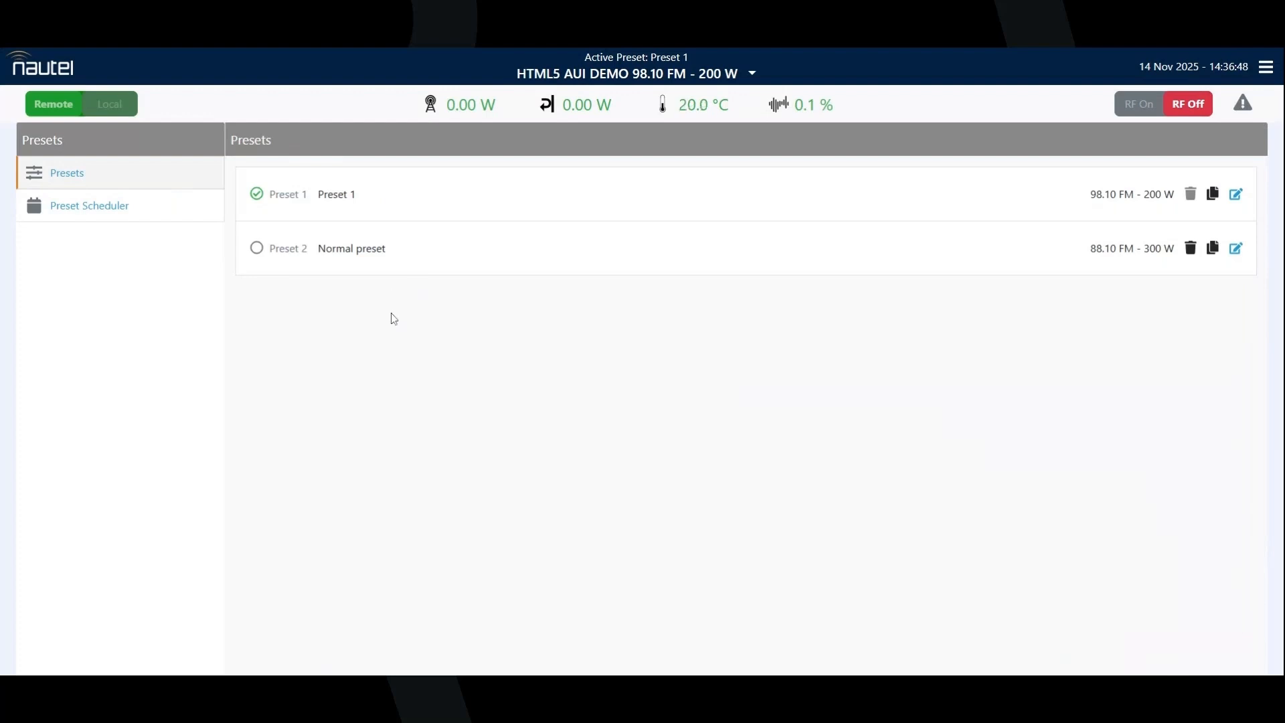
Step: Make the Normal preset the active preset, confirm the change, and view the list of active alarms
{"action": "left_click", "coordinate": [257, 254]}
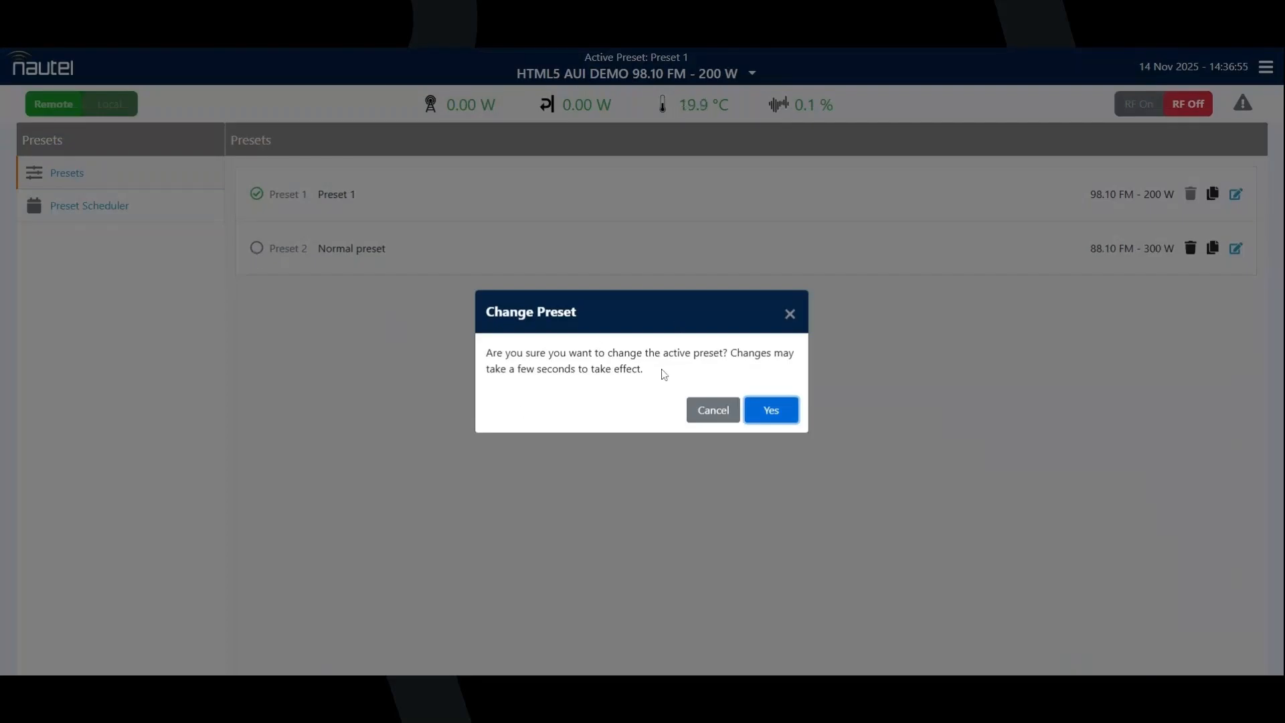
{"action": "left_click", "coordinate": [773, 413]}
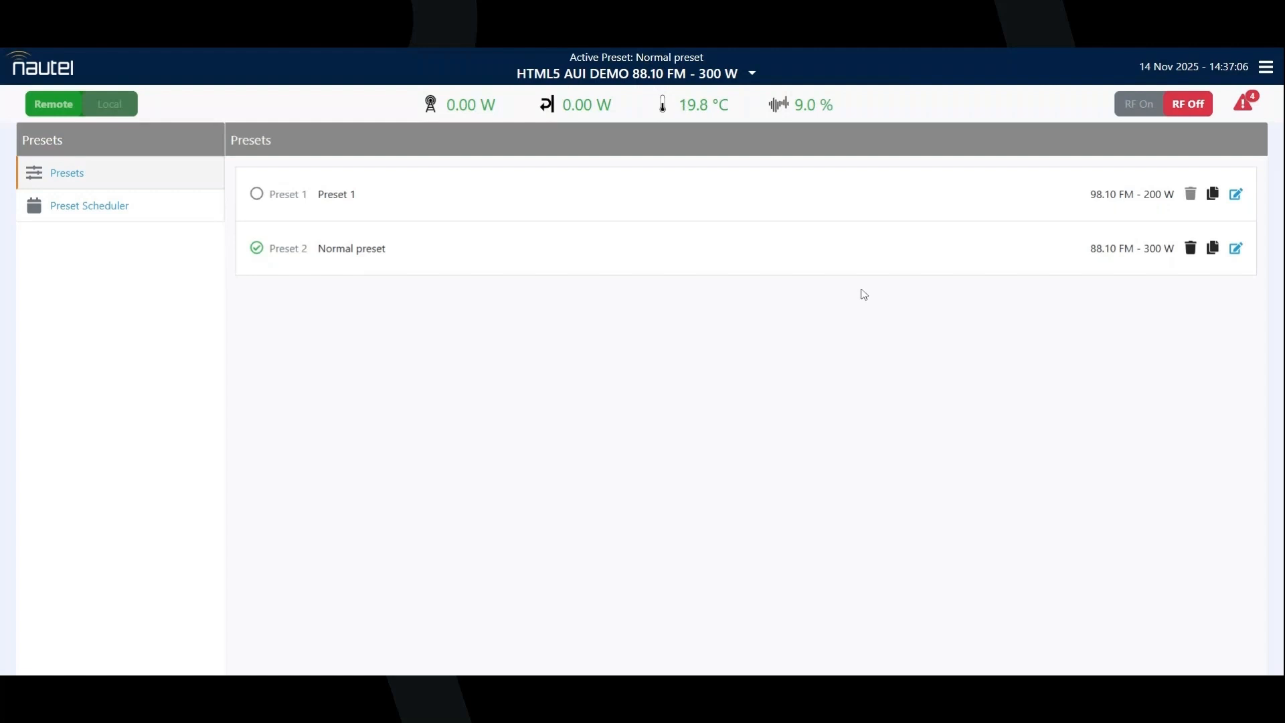
{"action": "left_click", "coordinate": [1242, 106]}
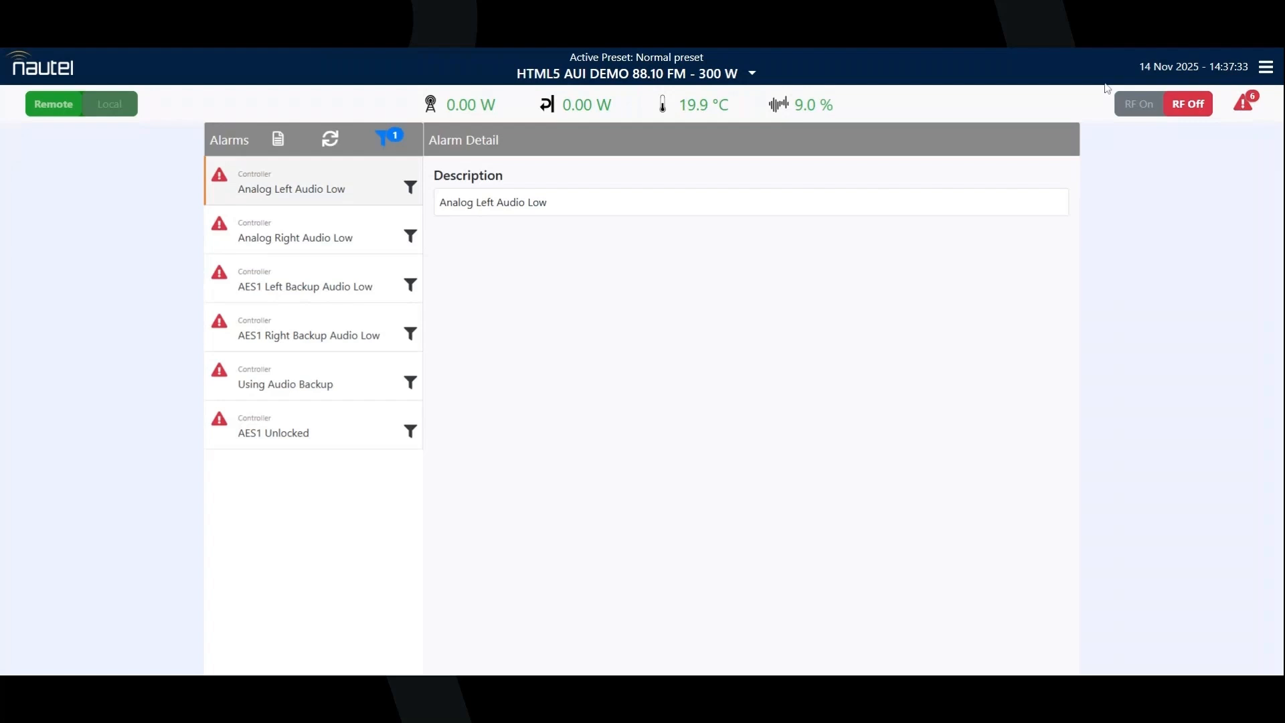
Step: Sign out of the transmitter's web interface and confirm
{"action": "left_click", "coordinate": [1266, 67]}
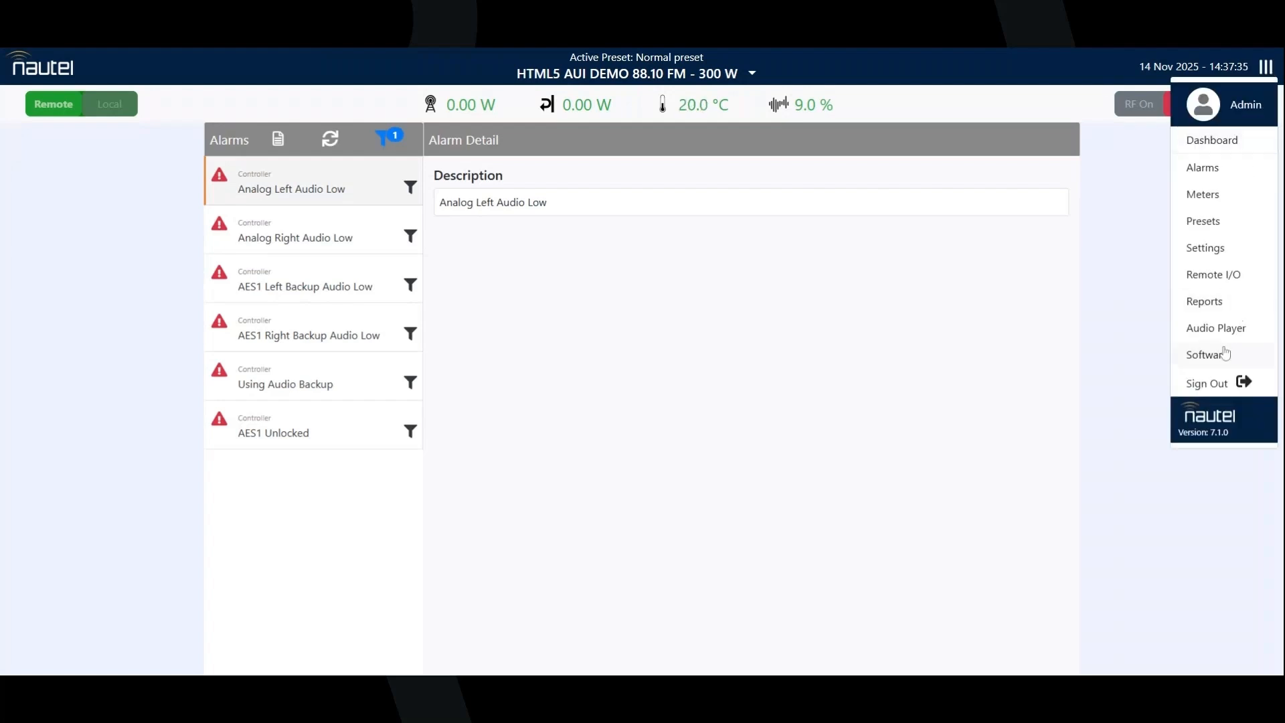
{"action": "left_click", "coordinate": [1224, 386]}
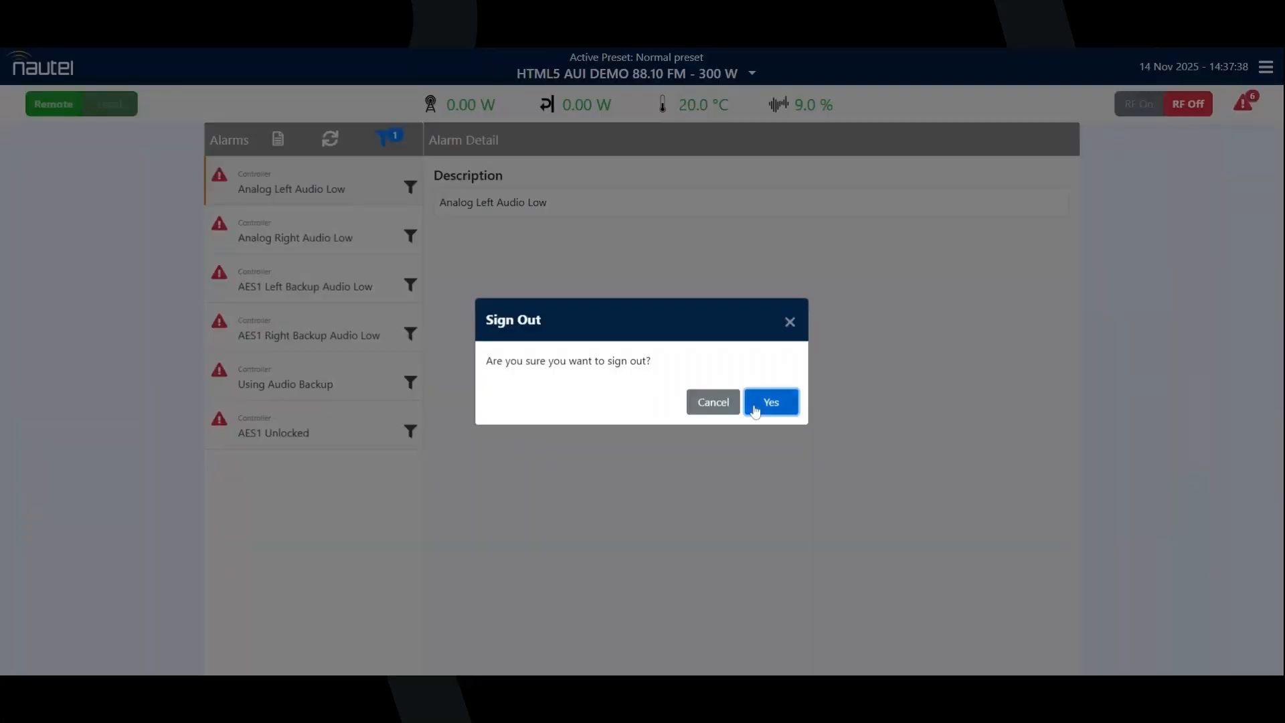
{"action": "left_click", "coordinate": [770, 402]}
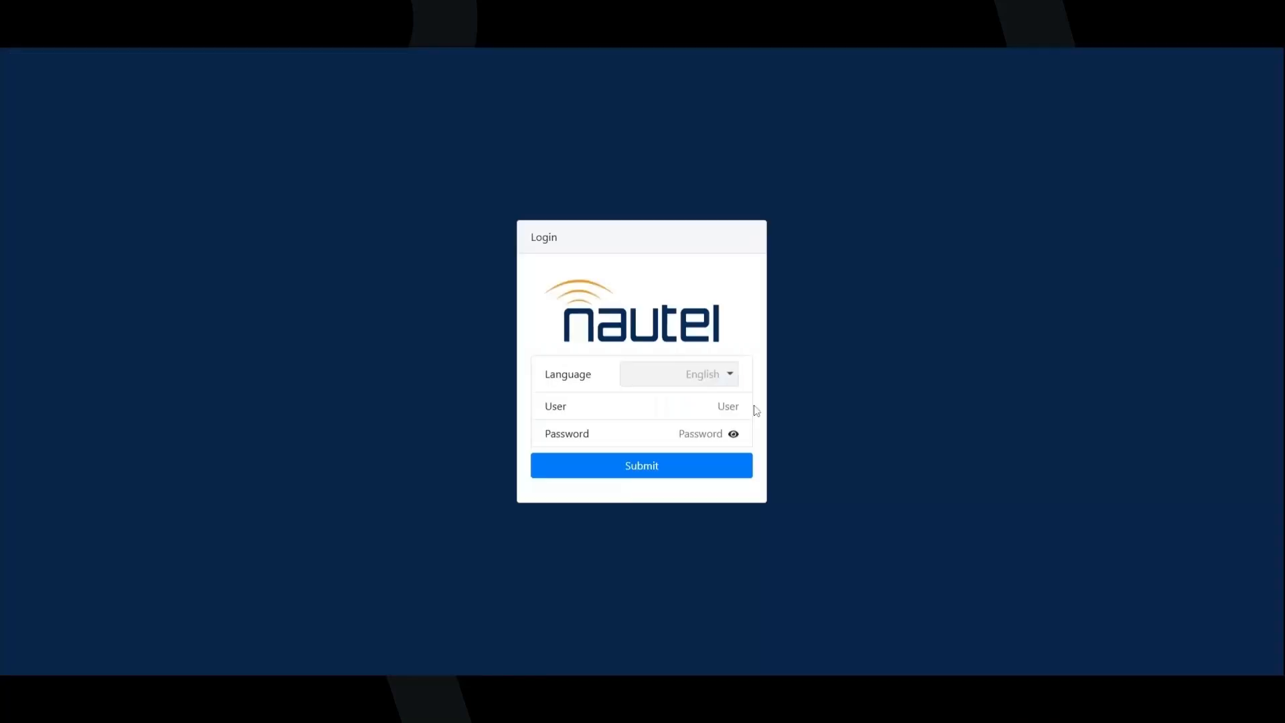